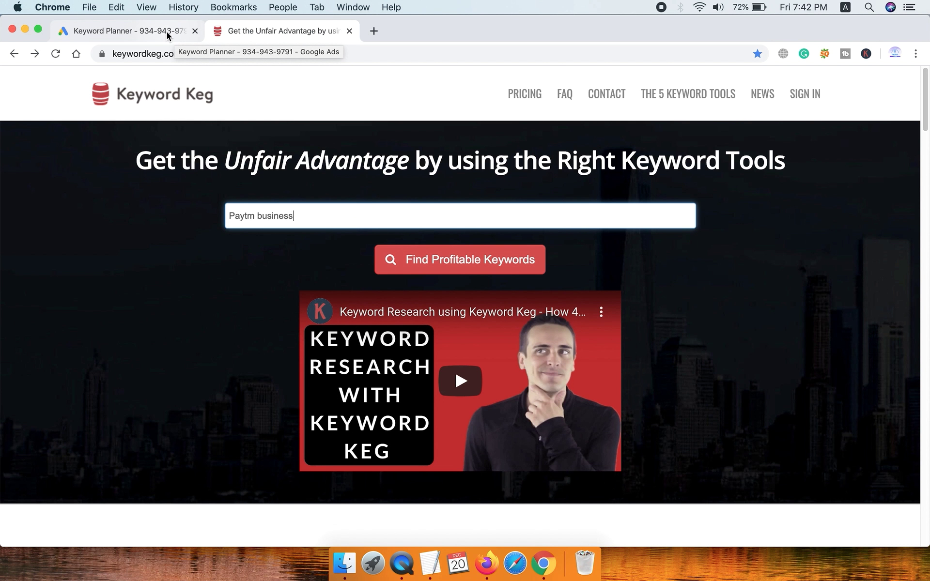
Discover new keywords in Google Ads Keyword Planner for the phrase "good night photos"
click(168, 36)
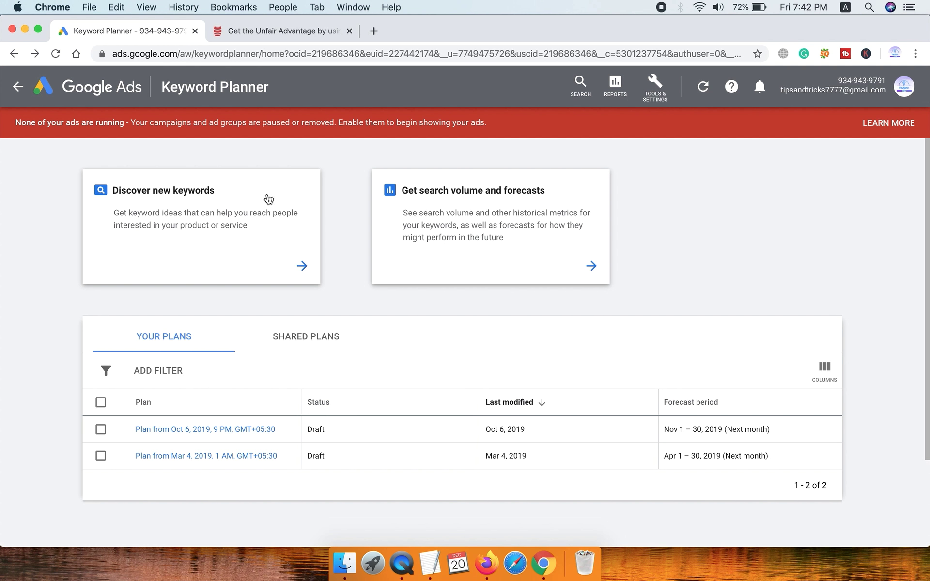
click(195, 195)
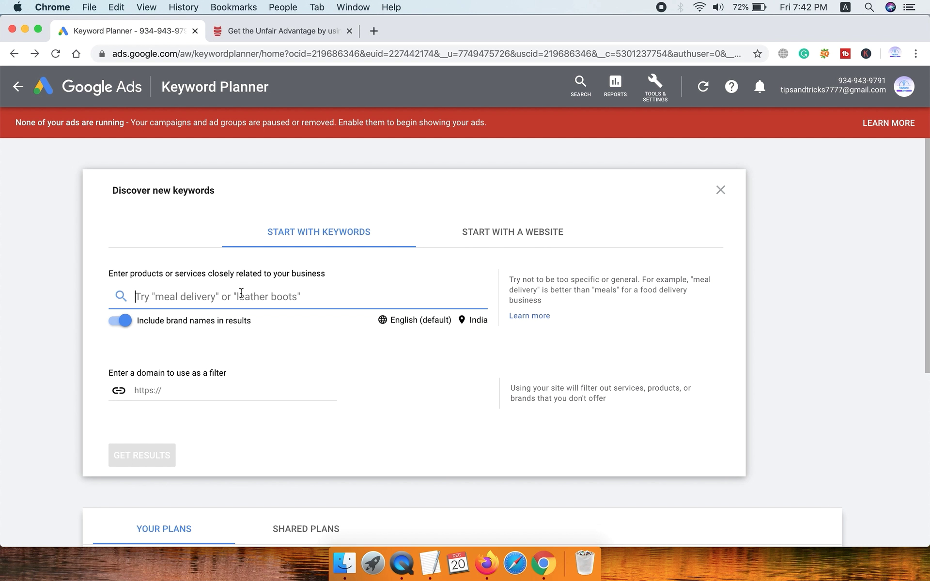
text(good night photos)
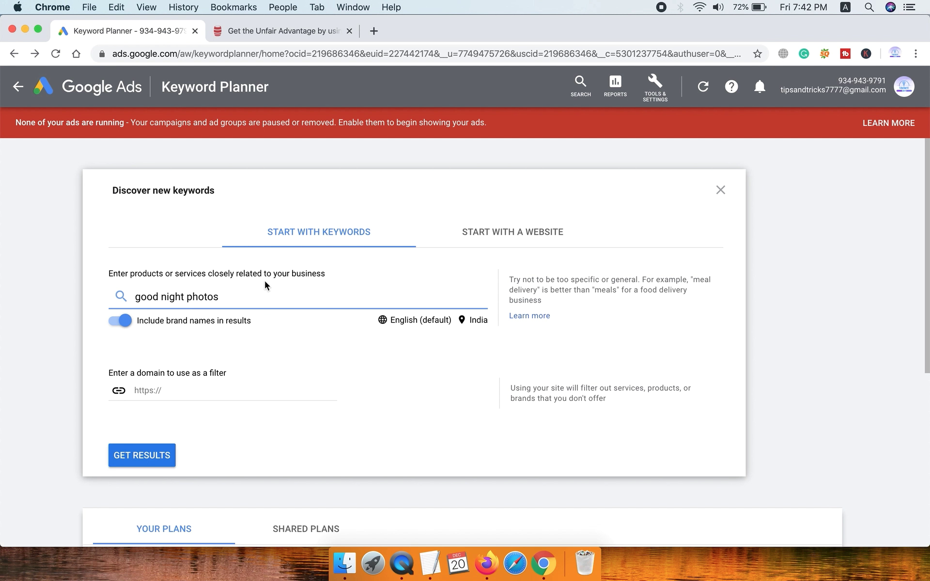
click(142, 462)
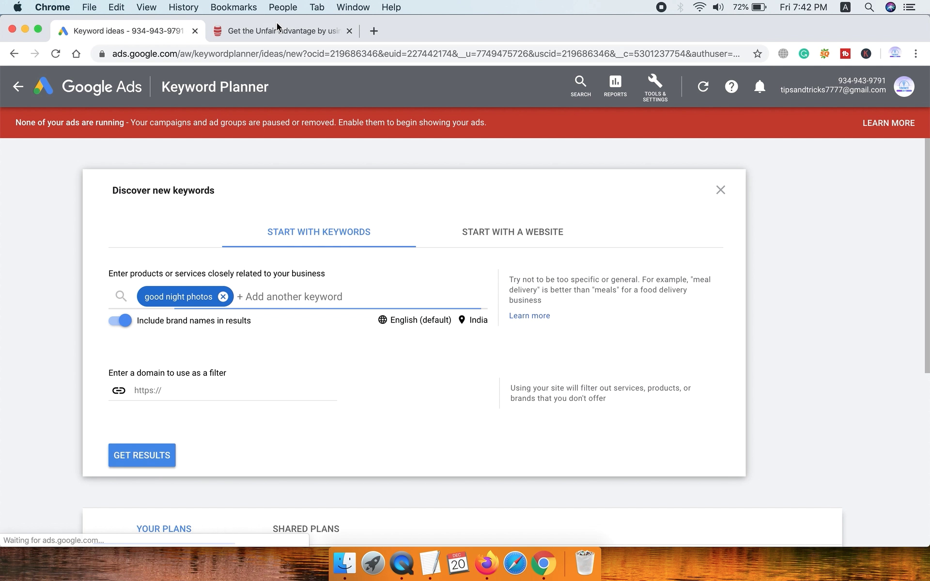
Switch to Keyword Keg and find profitable keywords for "good night photos" in place of the existing query
click(272, 33)
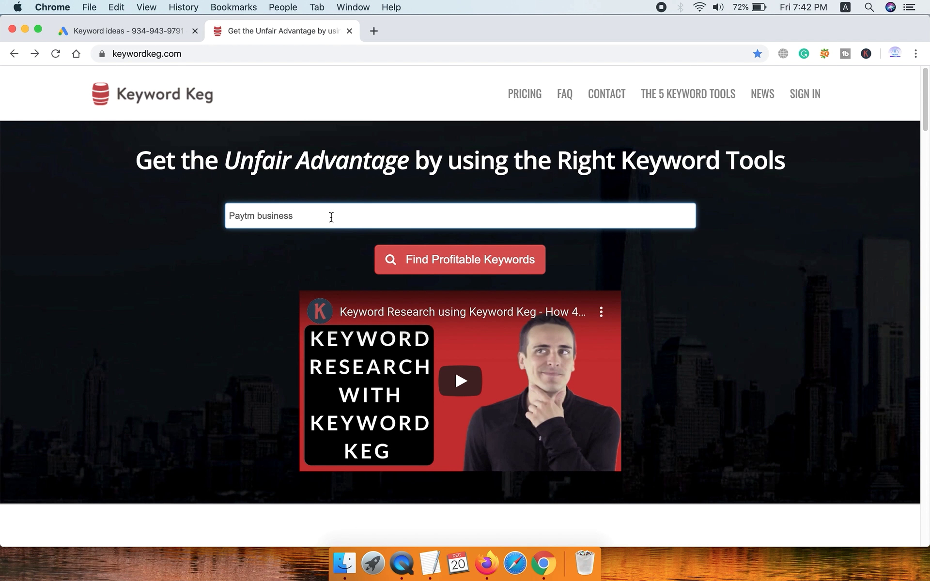
drag(331, 217, 171, 216)
text(good night photos)
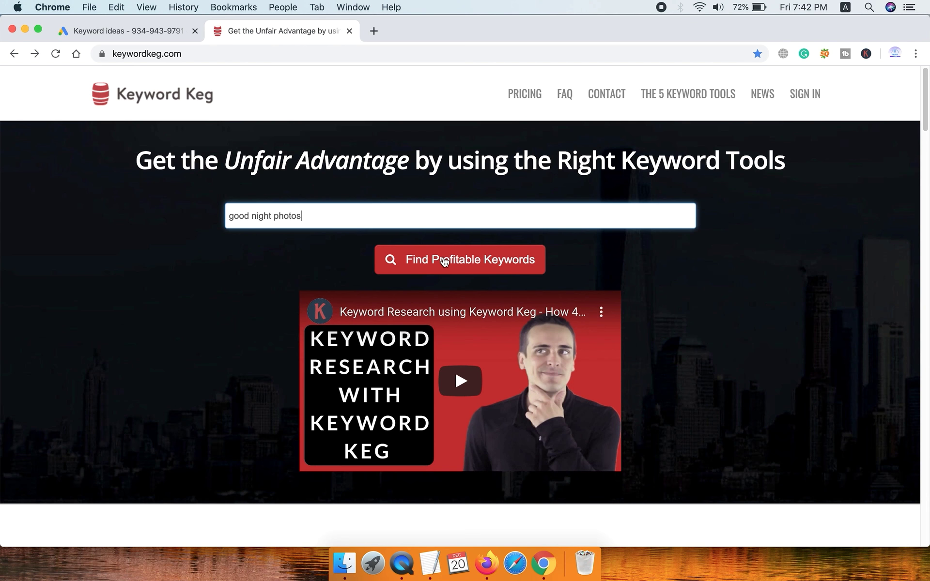
click(418, 259)
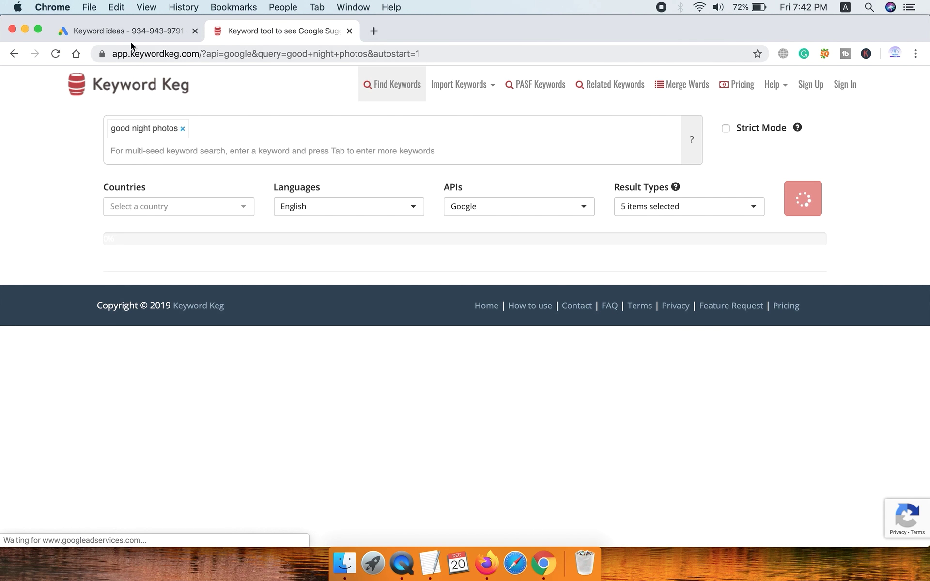
Compare the monthly search volume of "good night photos" between Keyword Planner and Keyword Keg
click(121, 32)
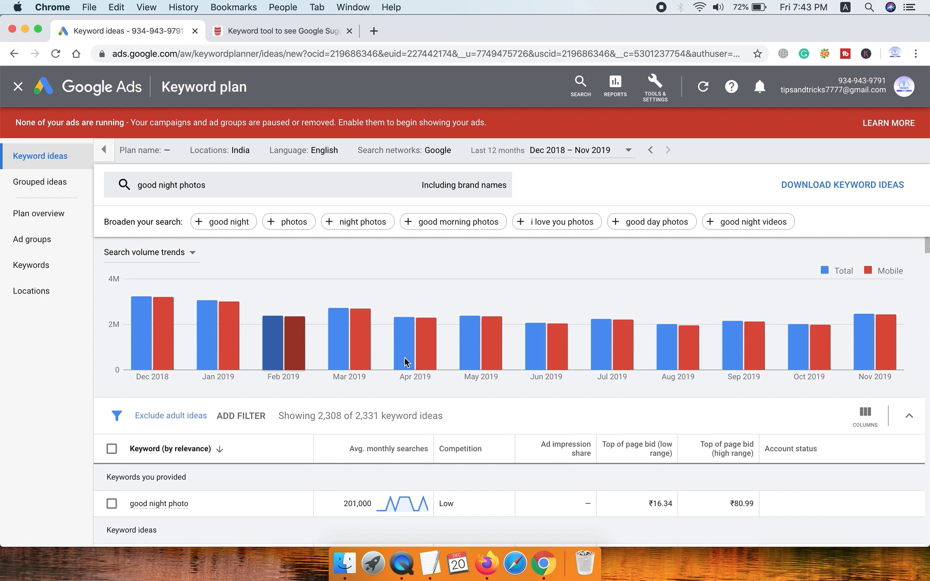
scroll(389, 369, down, 3)
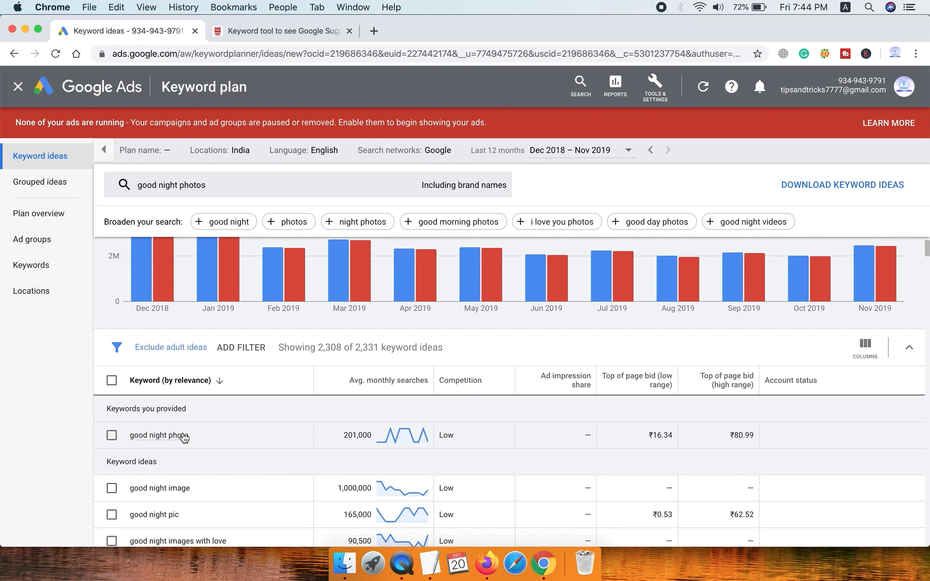
click(248, 30)
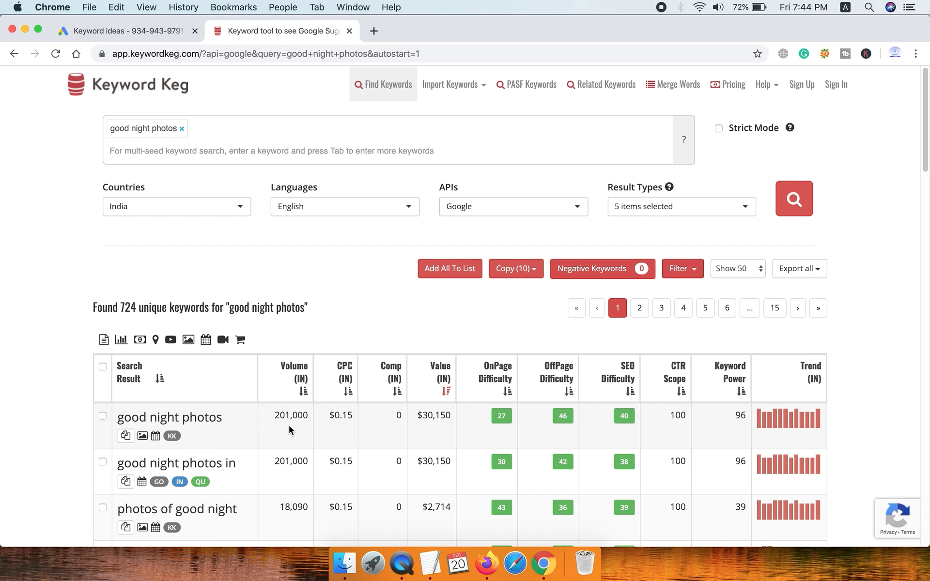
click(80, 30)
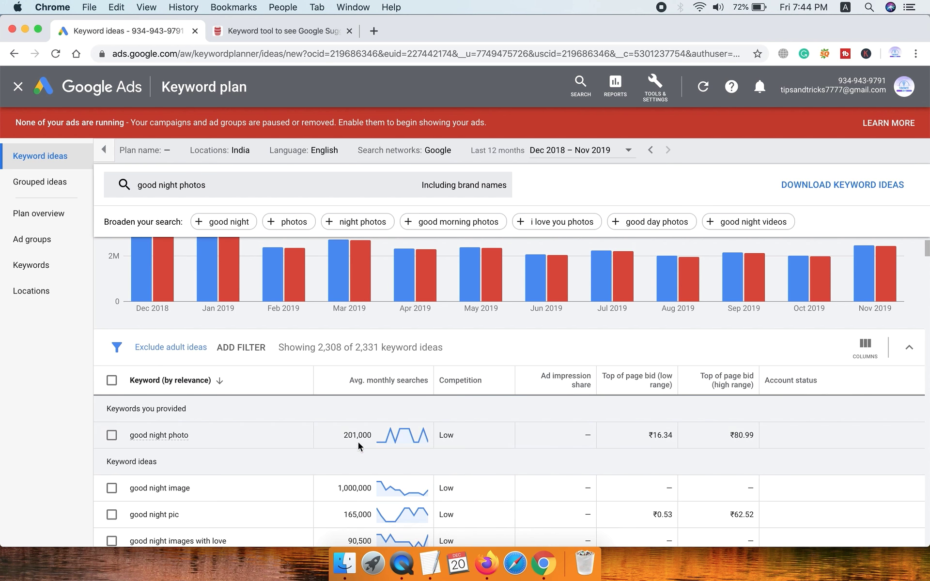
click(267, 31)
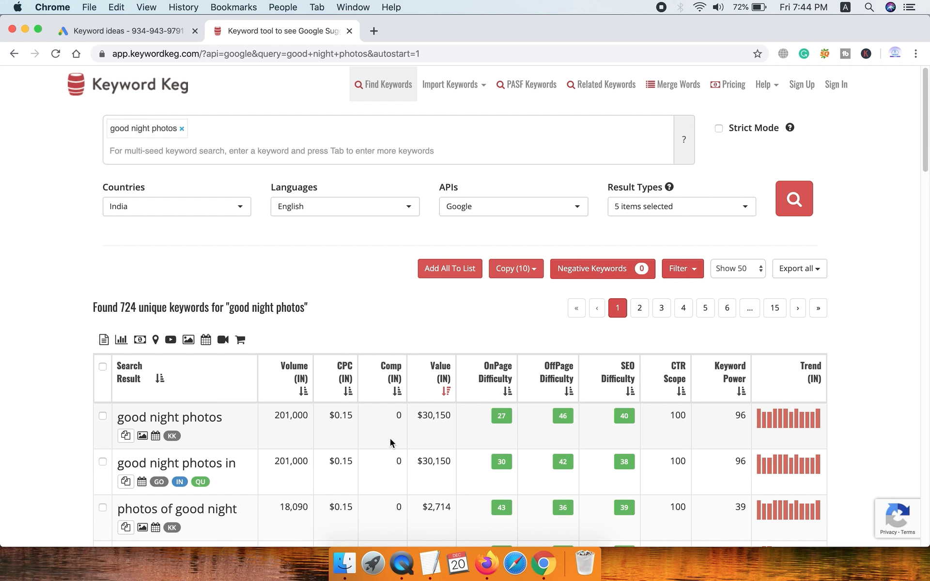
Examine the trend, CPC and difficulty of related good night keywords in Keyword Keg, and their searches and page bids in Keyword Planner
mouse_move(810, 425)
scroll(296, 429, down, 1)
scroll(295, 428, down, 5)
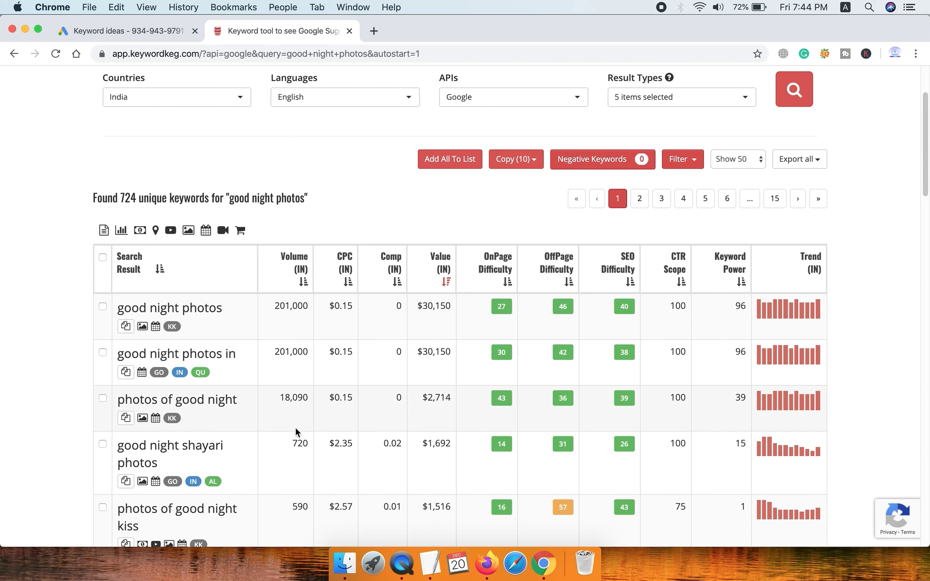
scroll(295, 428, down, 1)
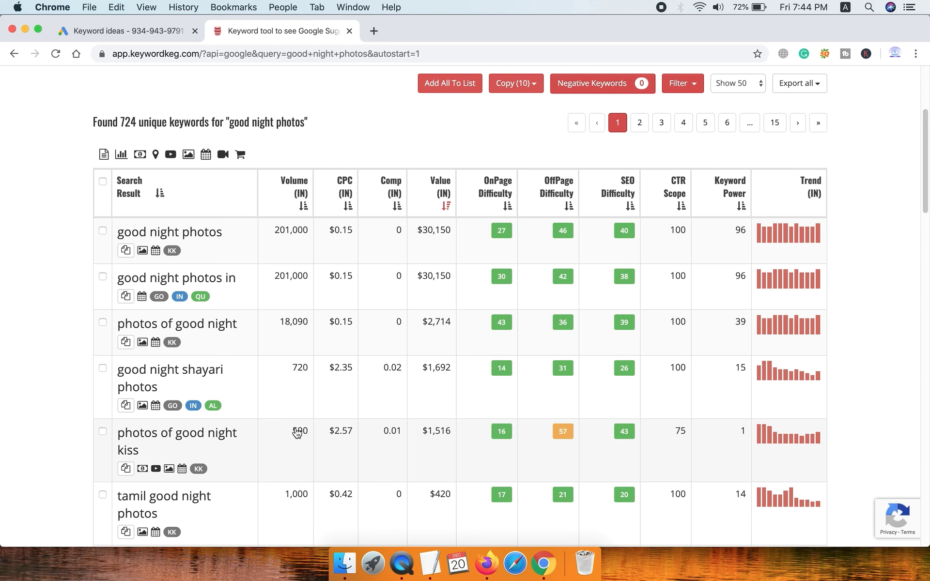
scroll(296, 429, up, 3)
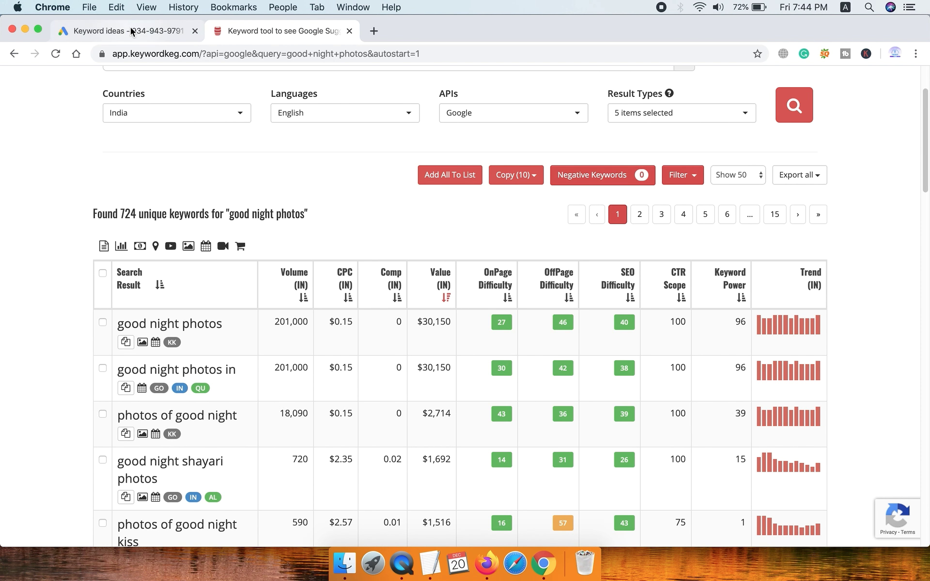
click(132, 32)
scroll(418, 431, down, 3)
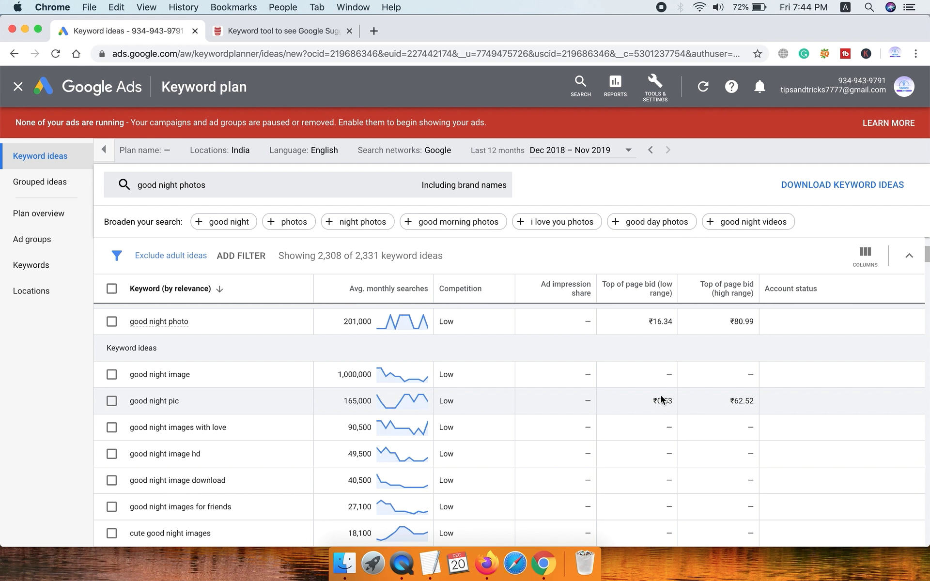
scroll(662, 399, down, 1)
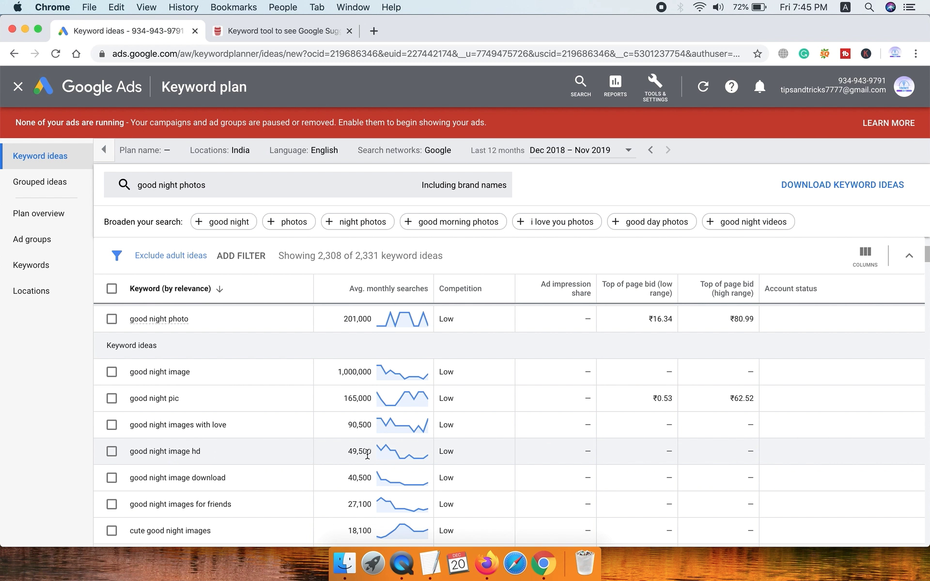
scroll(368, 455, up, 2)
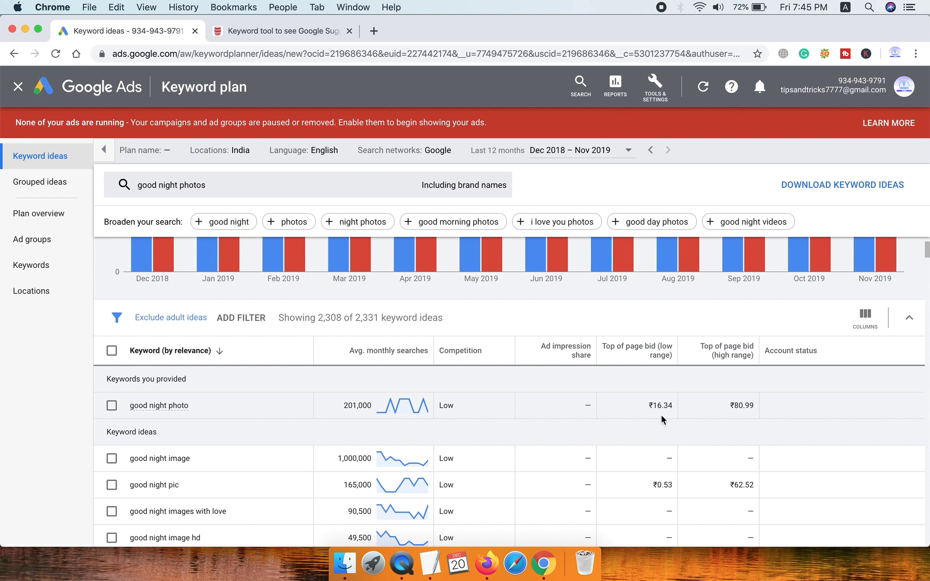
Replace the Keyword Planner search term with "good morning photos" and get the new keyword ideas
click(218, 188)
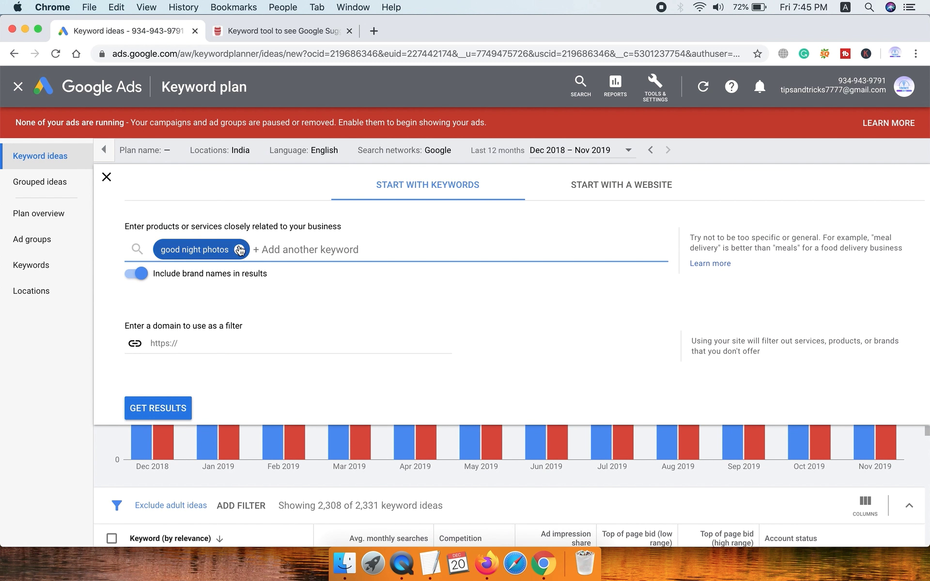
click(238, 248)
text(good morning photos)
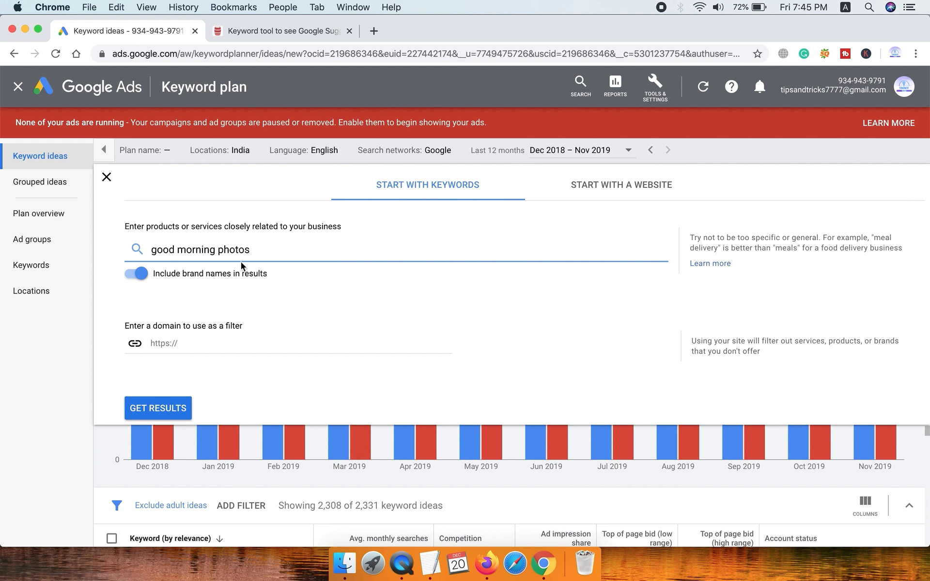
click(158, 407)
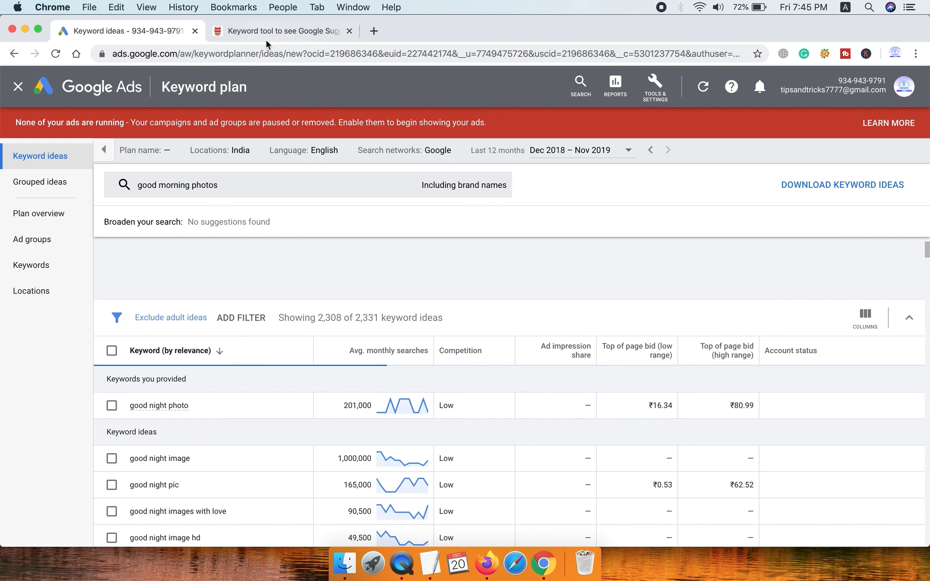
Replace the seed keyword in Keyword Keg with "good morning photos" and run the search, keeping Google as the API
click(265, 32)
scroll(173, 162, up, 2)
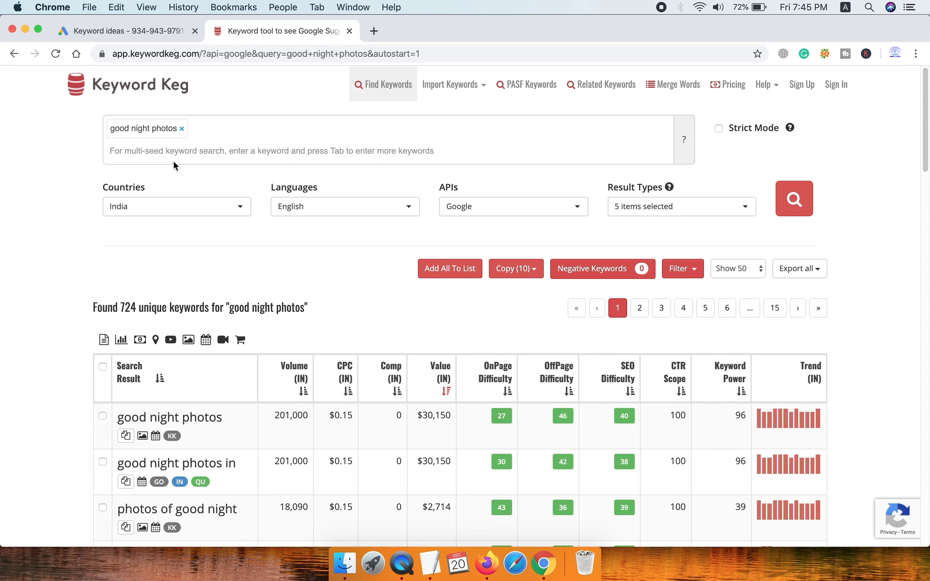
click(183, 129)
click(174, 130)
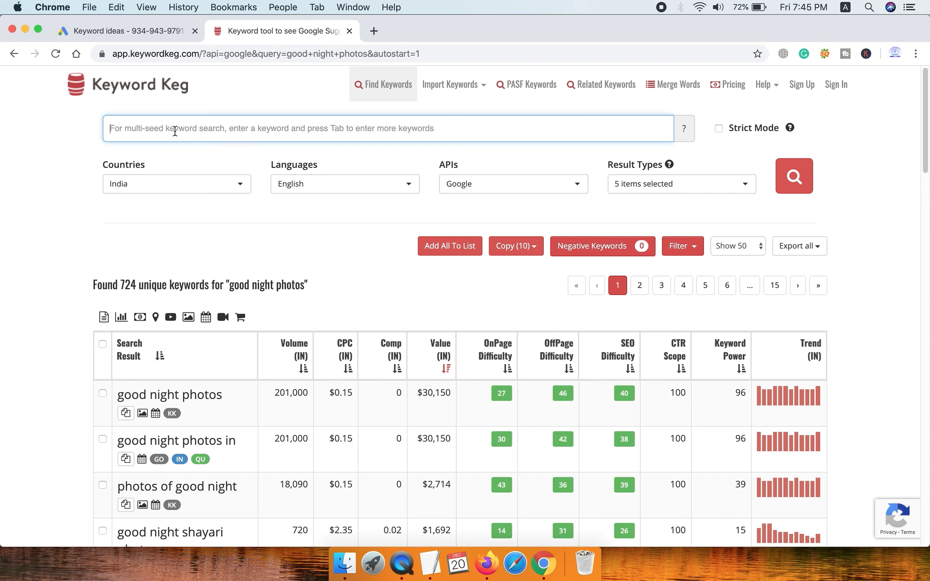
text(good morning photos)
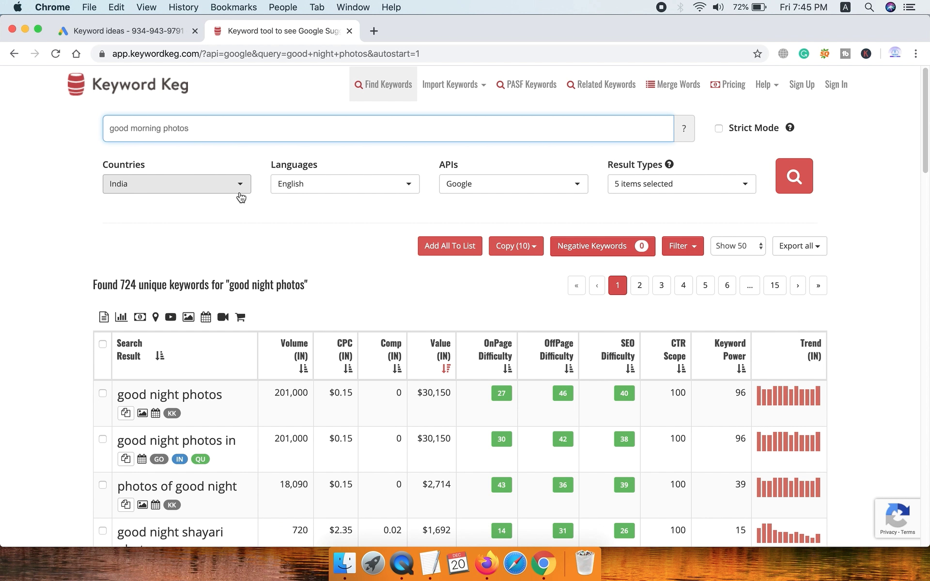
click(477, 189)
click(469, 208)
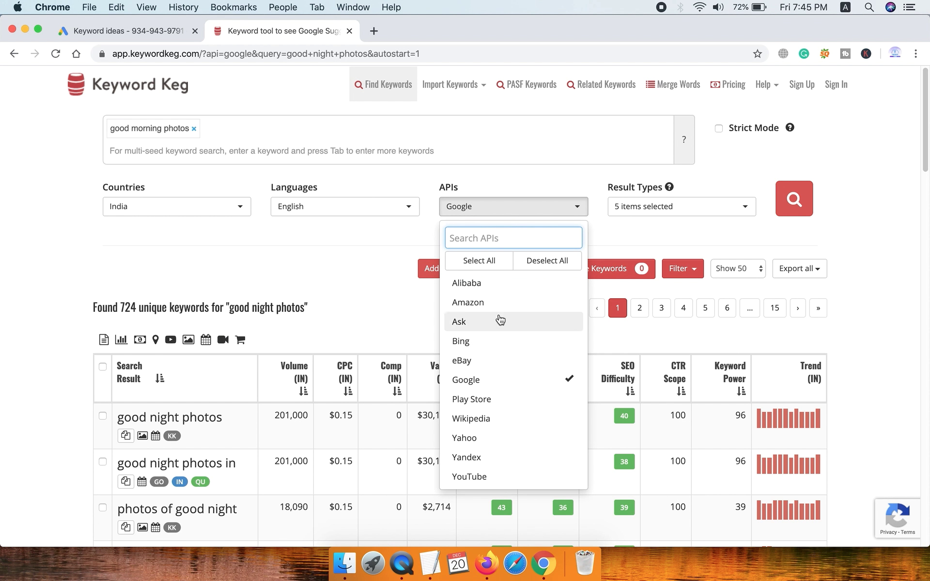
click(867, 229)
click(797, 207)
Examine the search volume trends, average monthly searches, competition and page bids for "good morning photos" in Keyword Planner
click(109, 32)
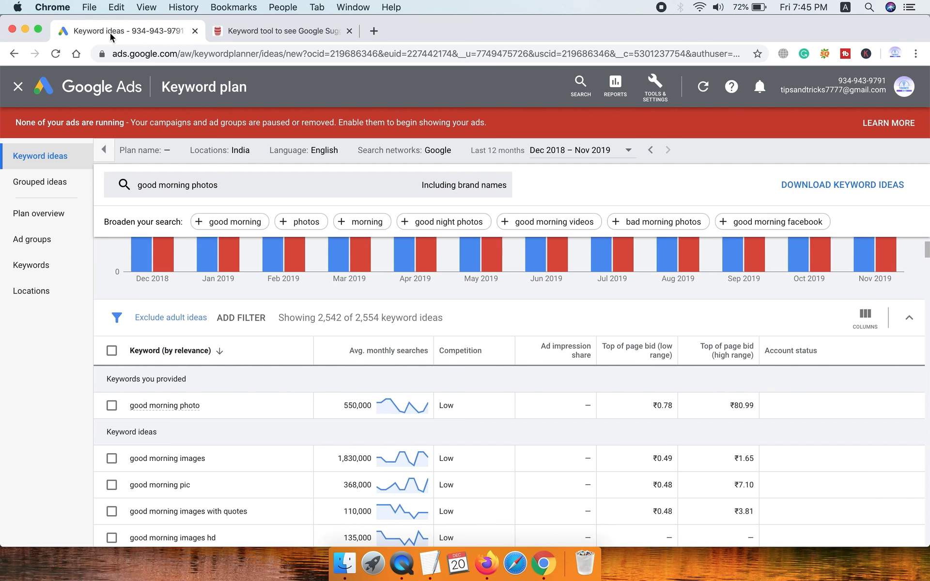
scroll(424, 290, up, 3)
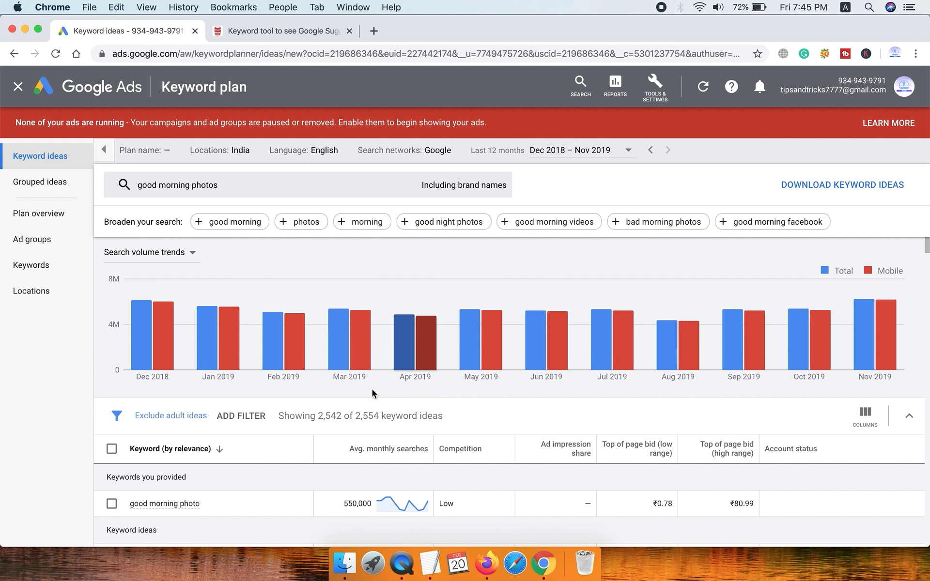
mouse_move(153, 510)
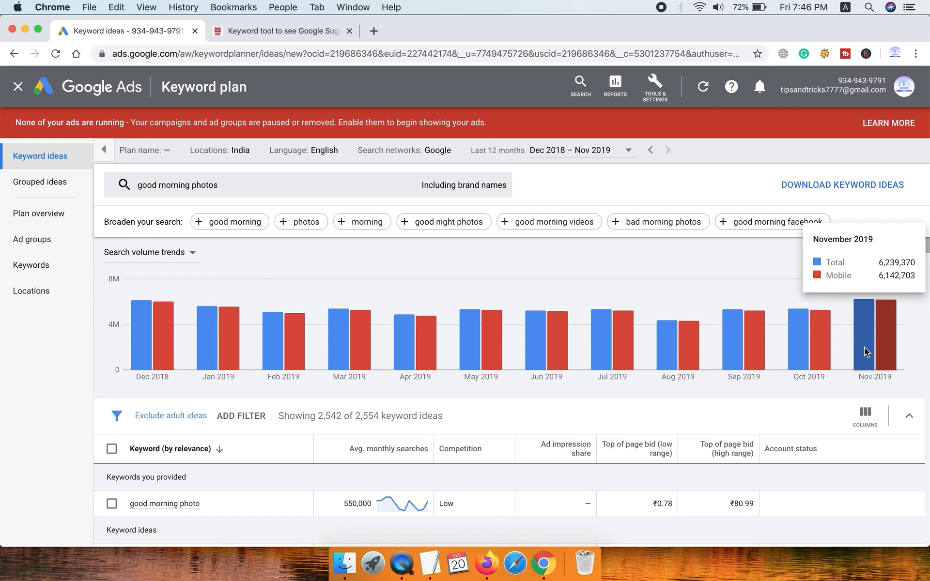
scroll(462, 485, down, 3)
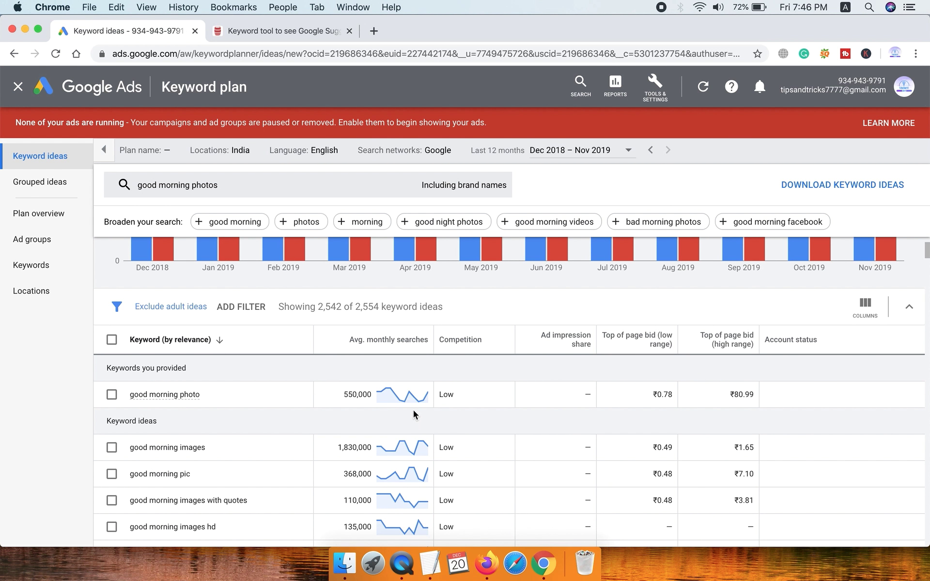
scroll(414, 415, down, 1)
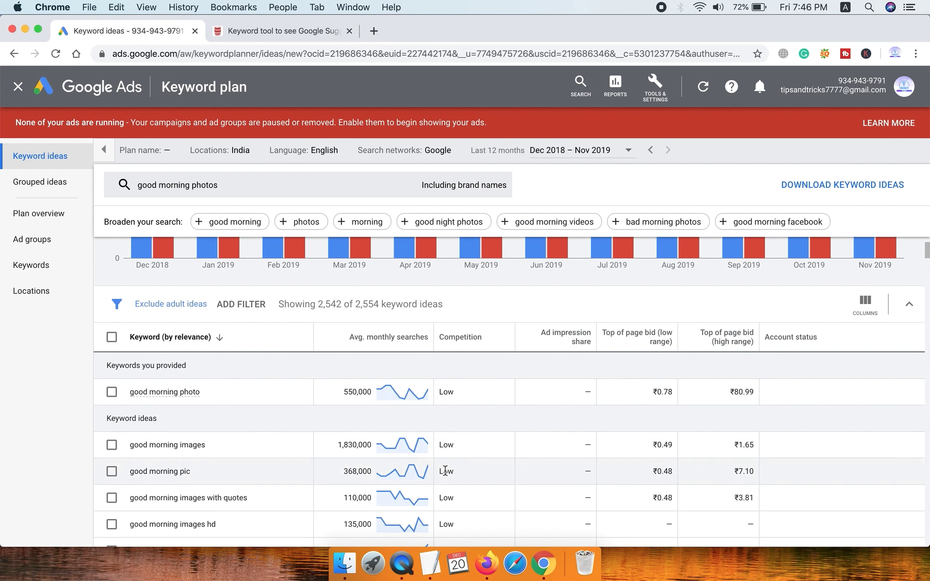
scroll(465, 465, down, 5)
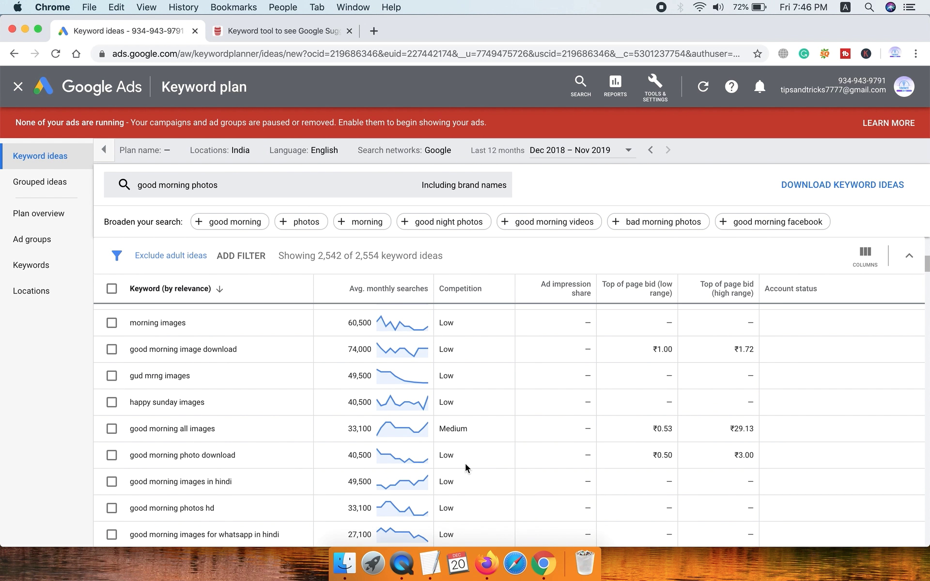
scroll(465, 464, up, 10)
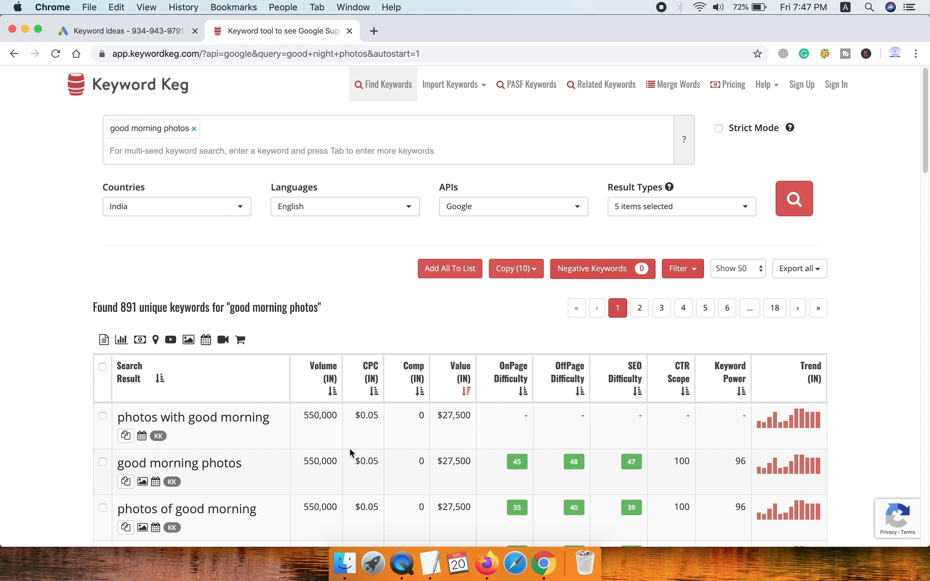
Review the volume, CPC, competition and SEO difficulty of the "good morning photos" keywords in Keyword Keg
scroll(350, 452, down, 1)
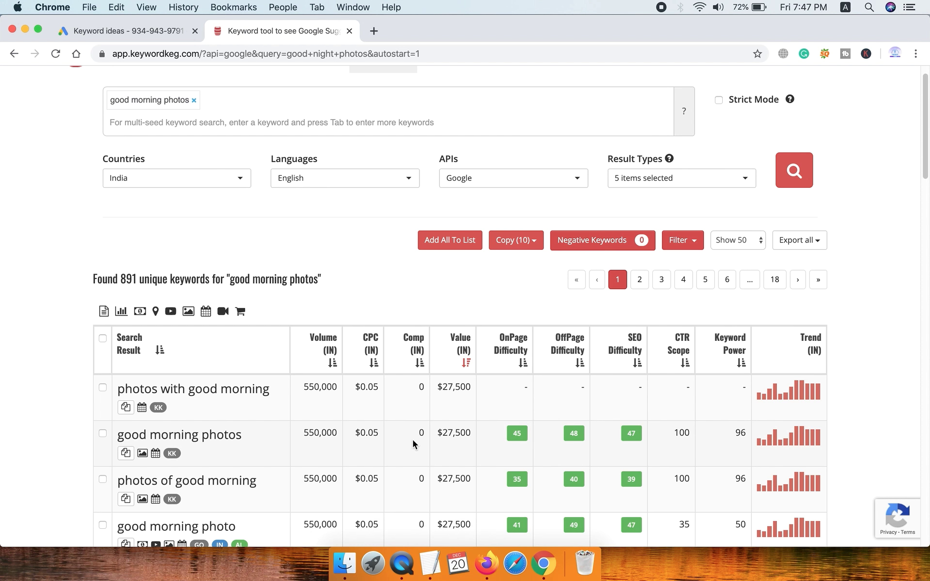
scroll(415, 443, down, 1)
scroll(415, 443, down, 5)
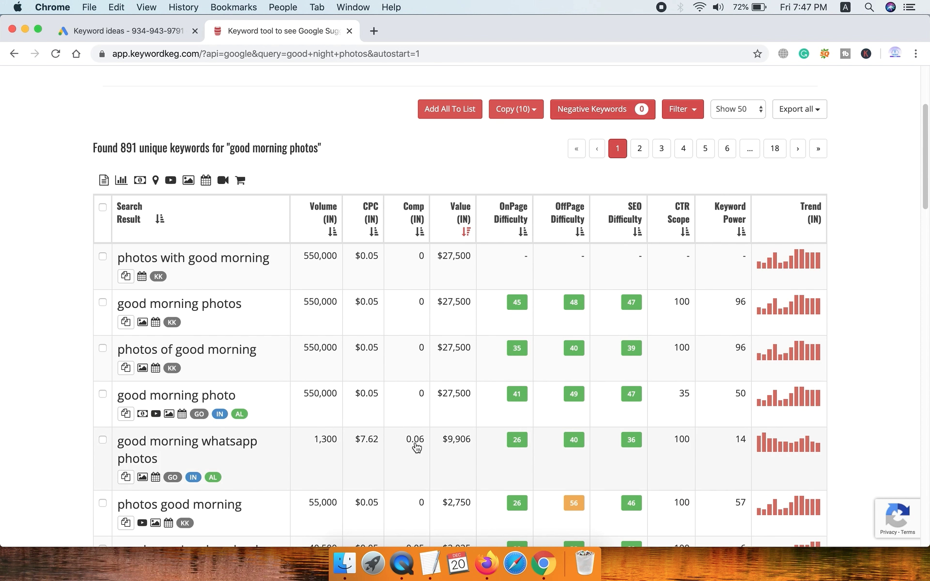
scroll(414, 442, down, 10)
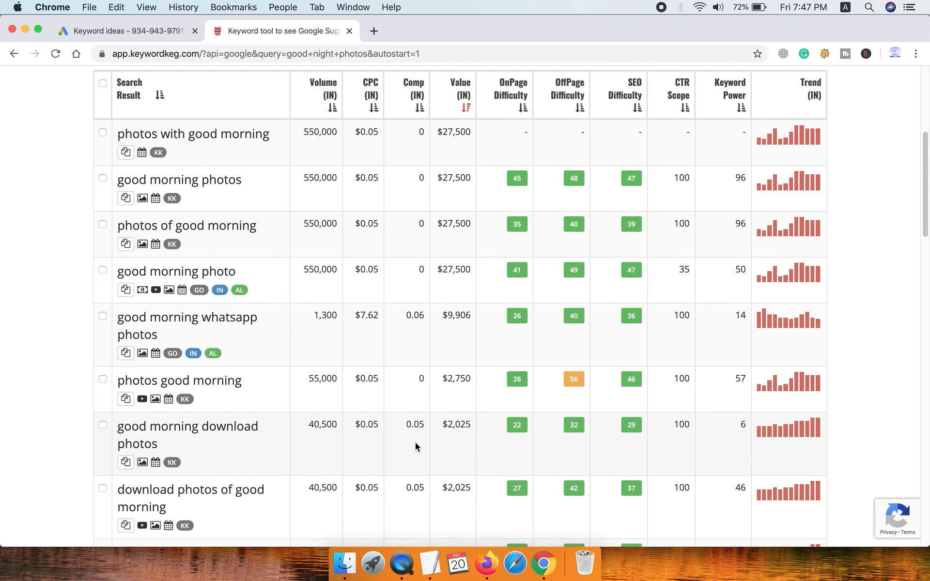
Replace the seed keyword in Keyword Keg with "good morning images" and run the search
scroll(414, 443, up, 9)
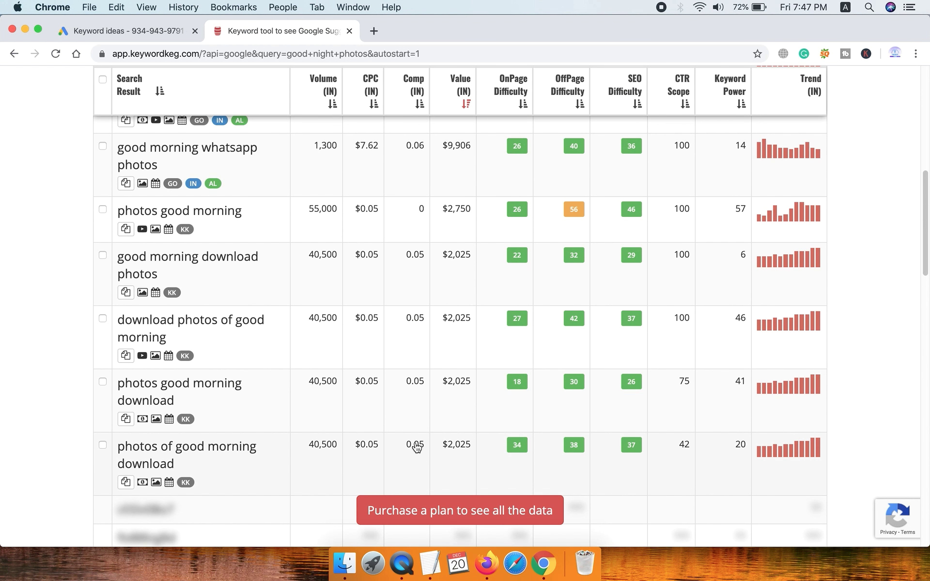
scroll(414, 443, up, 1)
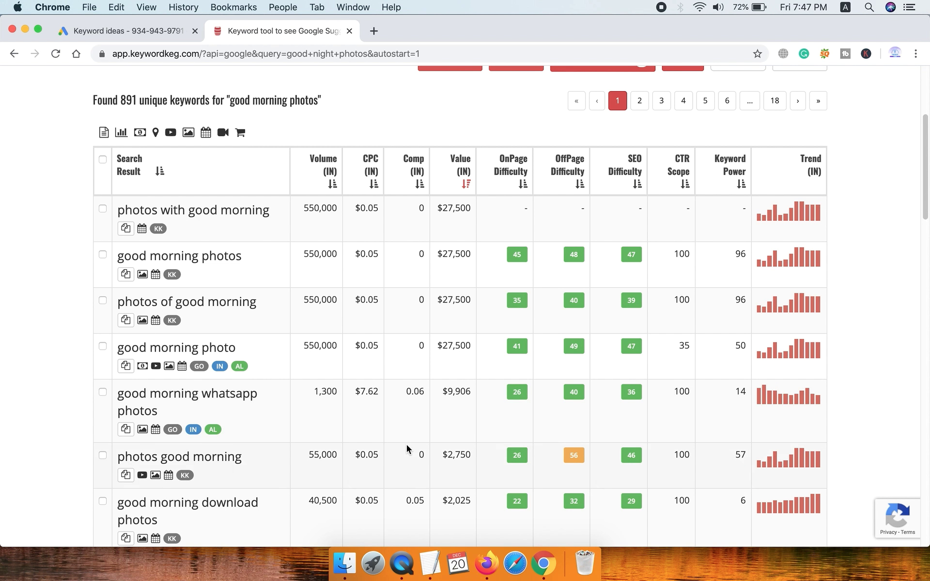
scroll(406, 445, up, 1)
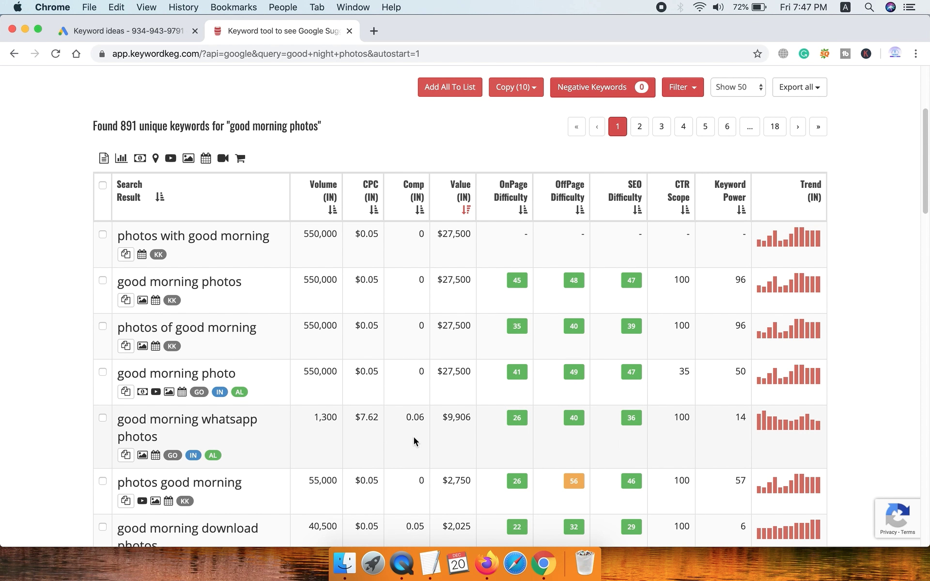
scroll(411, 431, up, 5)
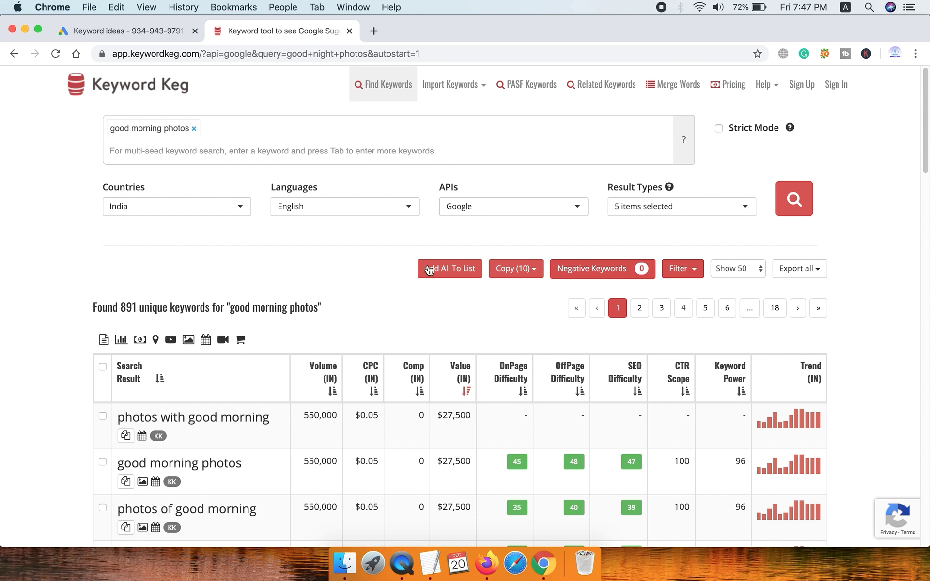
click(193, 130)
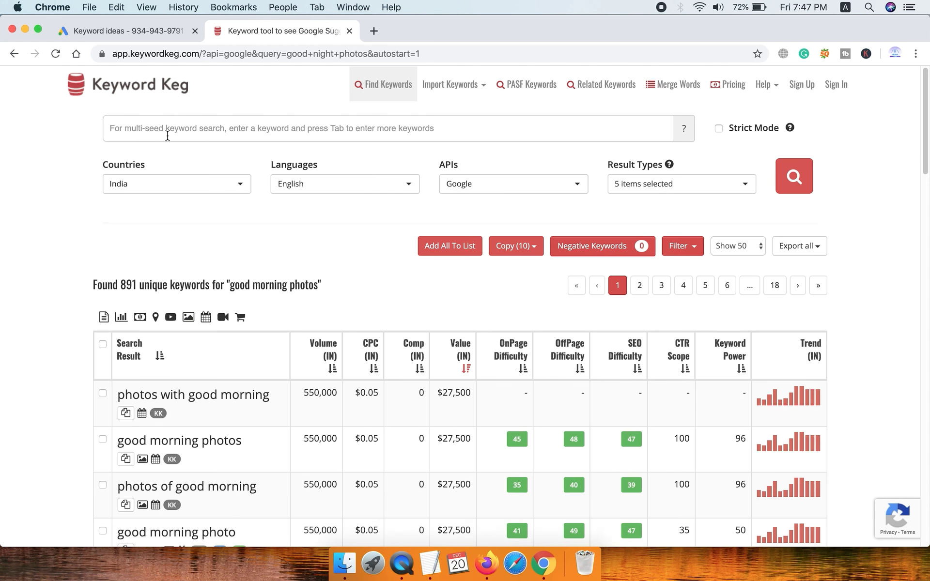
click(167, 131)
text(good morning images)
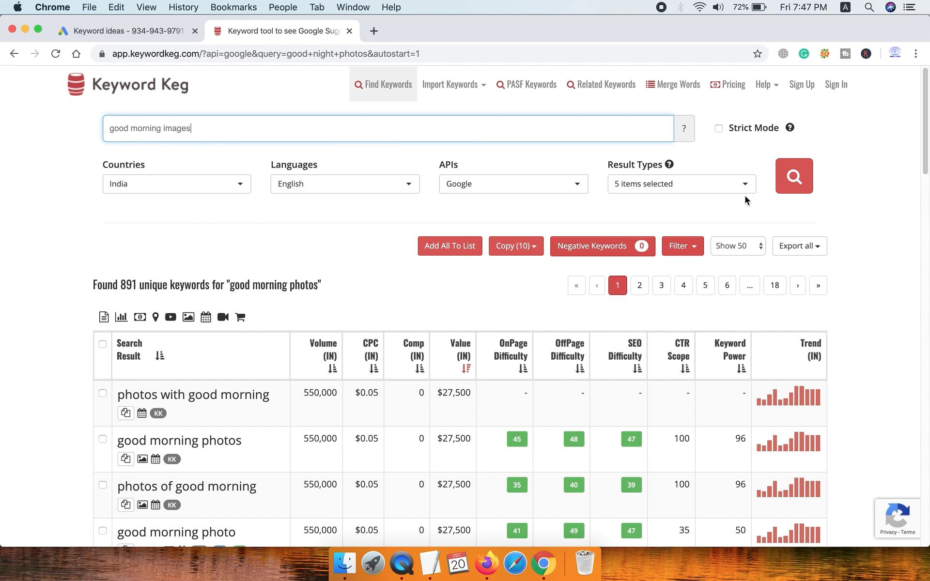
click(794, 176)
Switch to Keyword Planner, replace the search term with "good morning images" and get the new keyword ideas
click(152, 33)
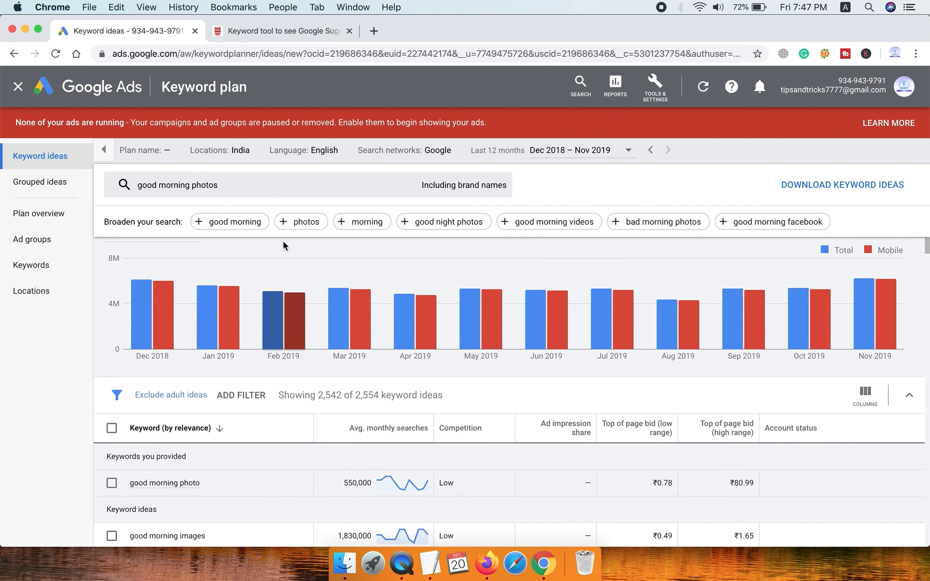
click(222, 184)
click(252, 250)
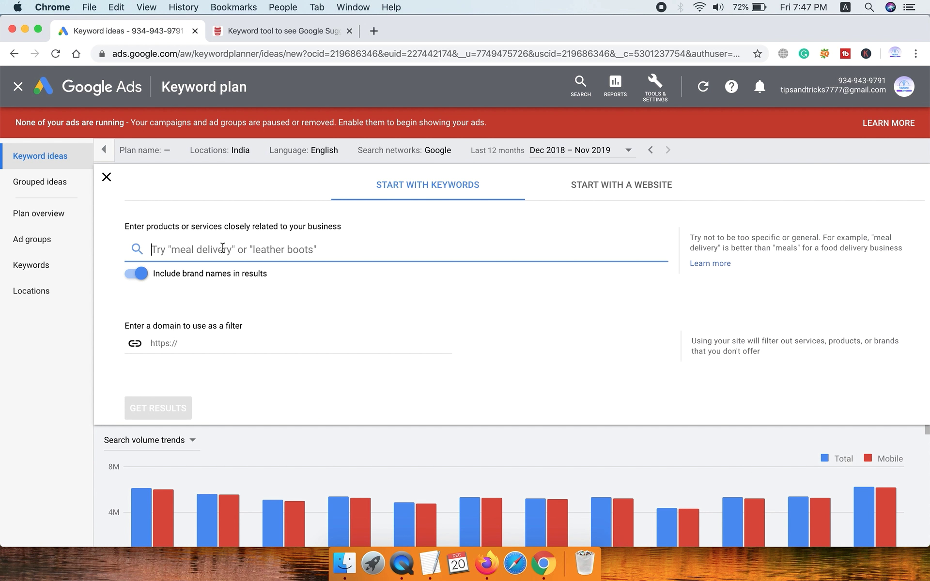
text(good morning images)
click(154, 408)
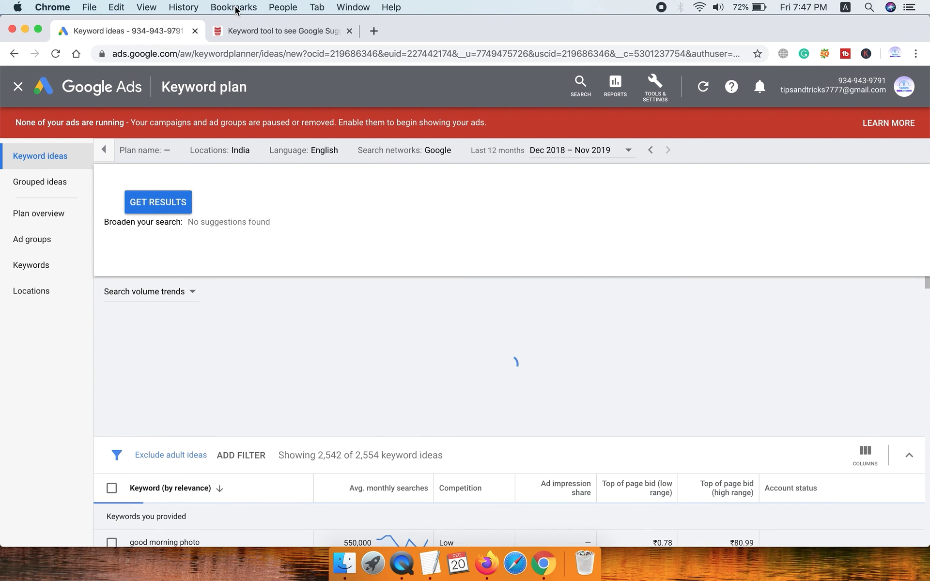
Compare the "good morning images" search volumes in Keyword Keg with the average monthly searches, competition and page bids in Keyword Planner
click(273, 32)
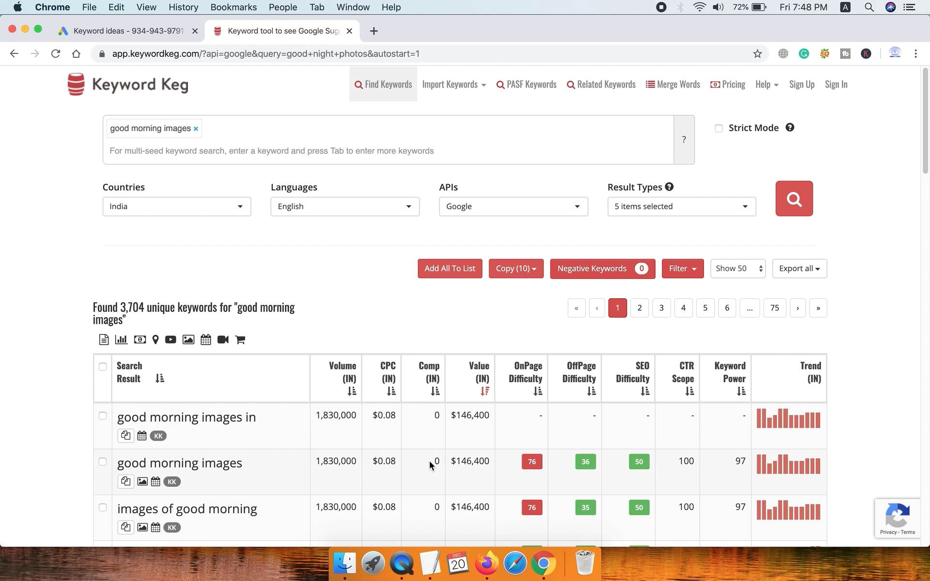
click(112, 32)
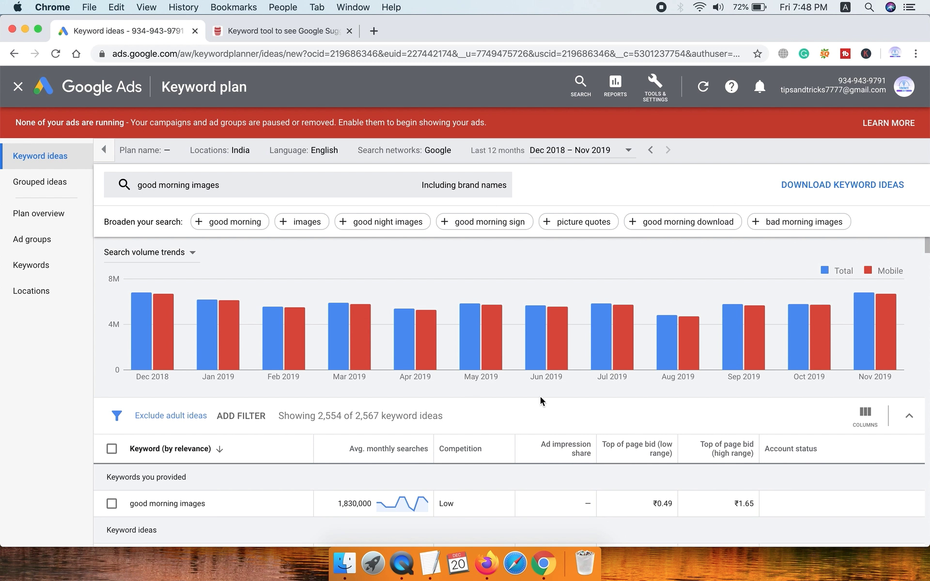
scroll(540, 396, down, 5)
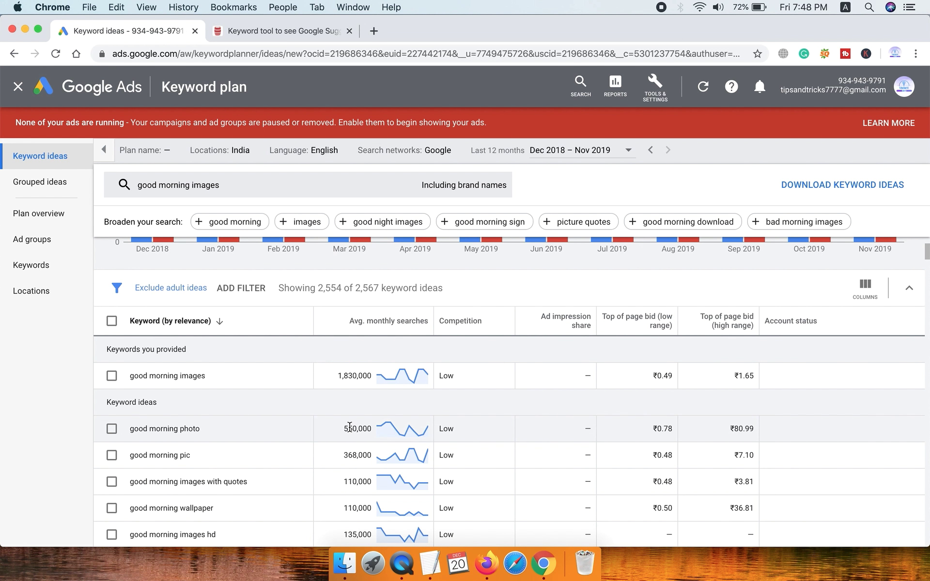
scroll(350, 427, down, 1)
scroll(350, 426, down, 2)
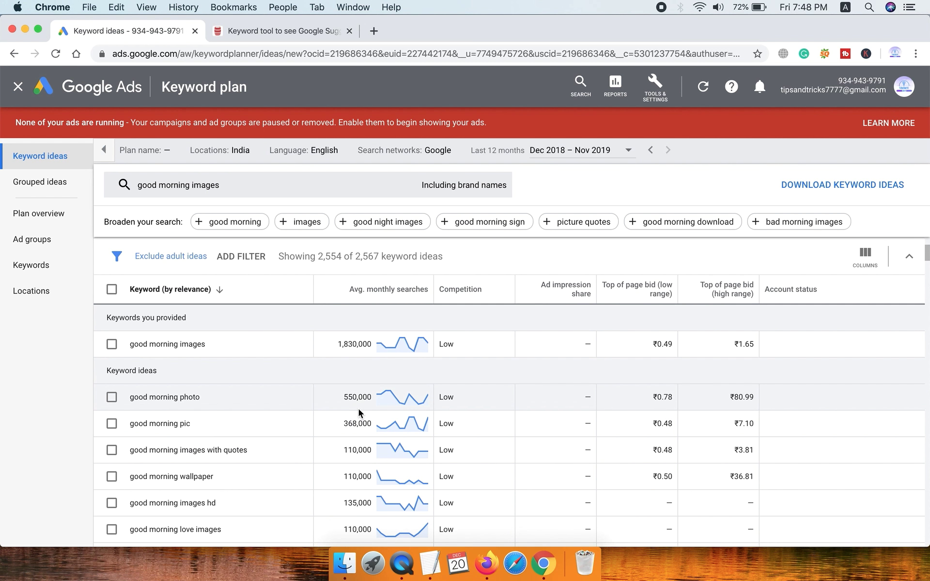
scroll(359, 409, down, 2)
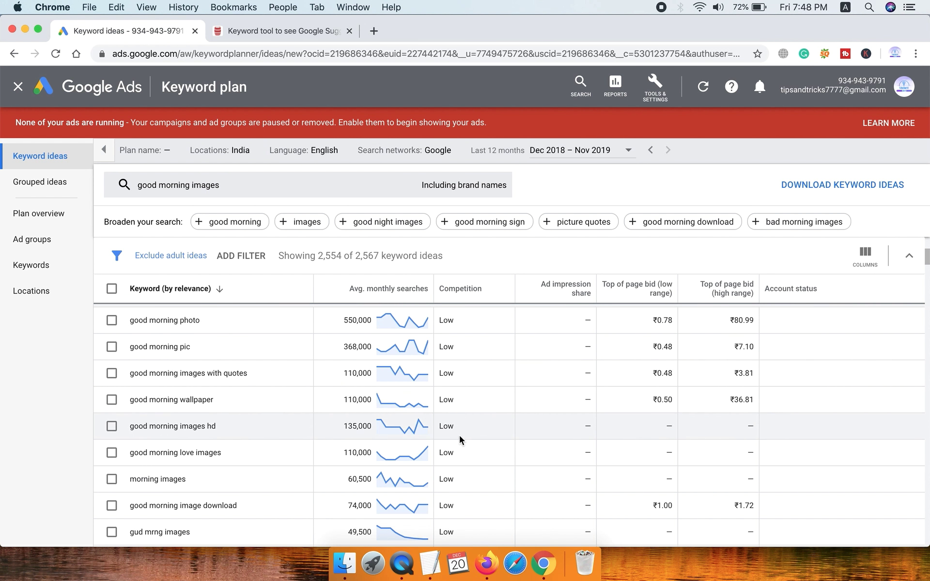
Switch to Keyword Keg and review the volume, CPC, value and SEO difficulty of the "good morning images" keywords
click(255, 31)
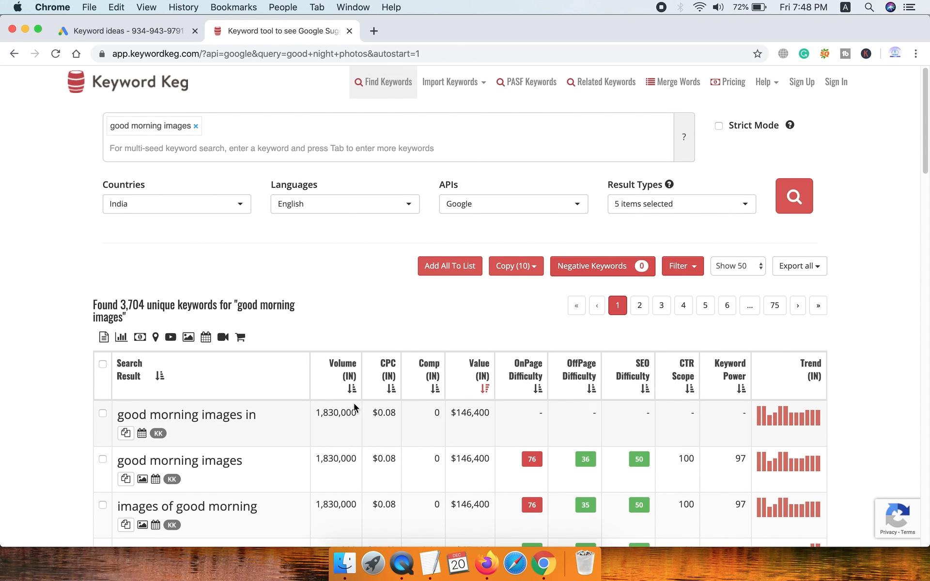
scroll(354, 405, down, 3)
scroll(353, 403, down, 3)
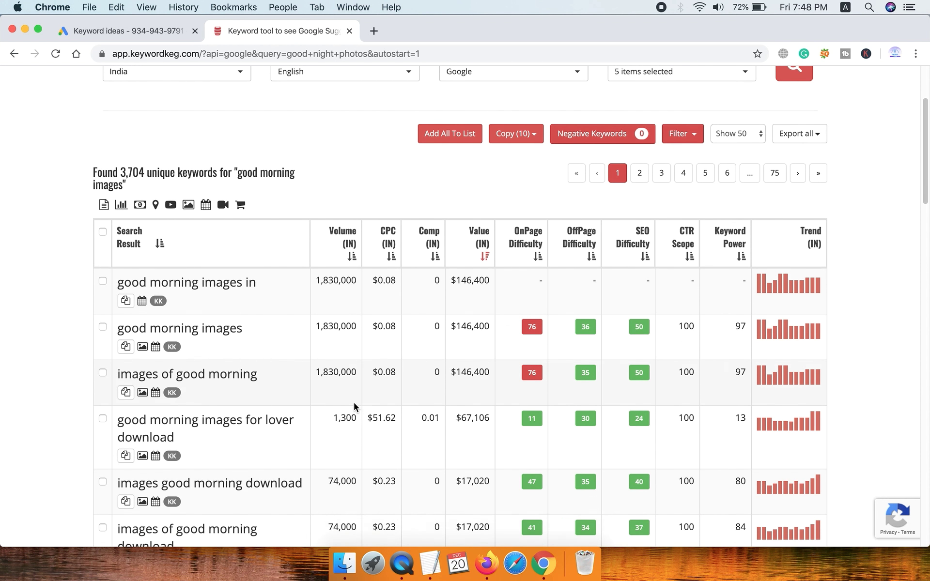
scroll(344, 414, down, 2)
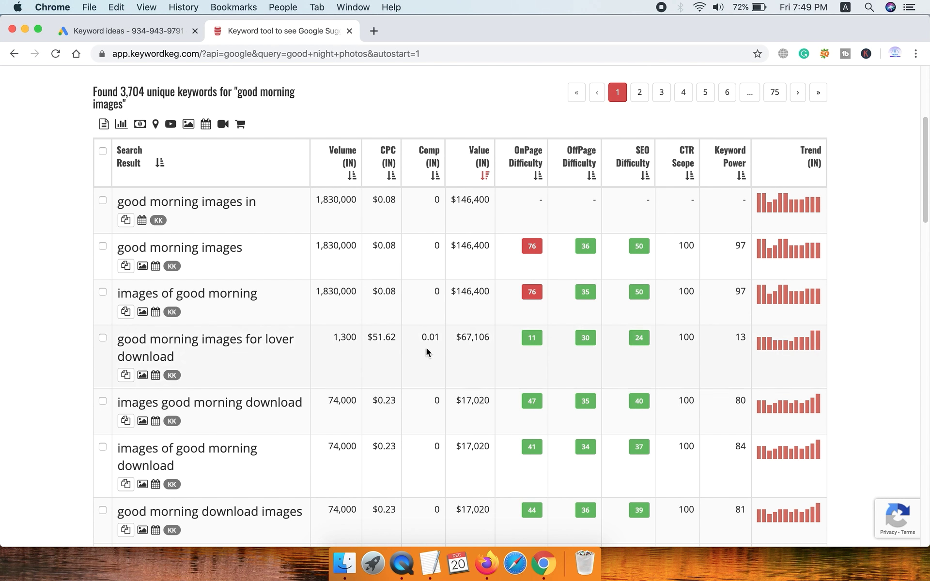
scroll(419, 417, down, 7)
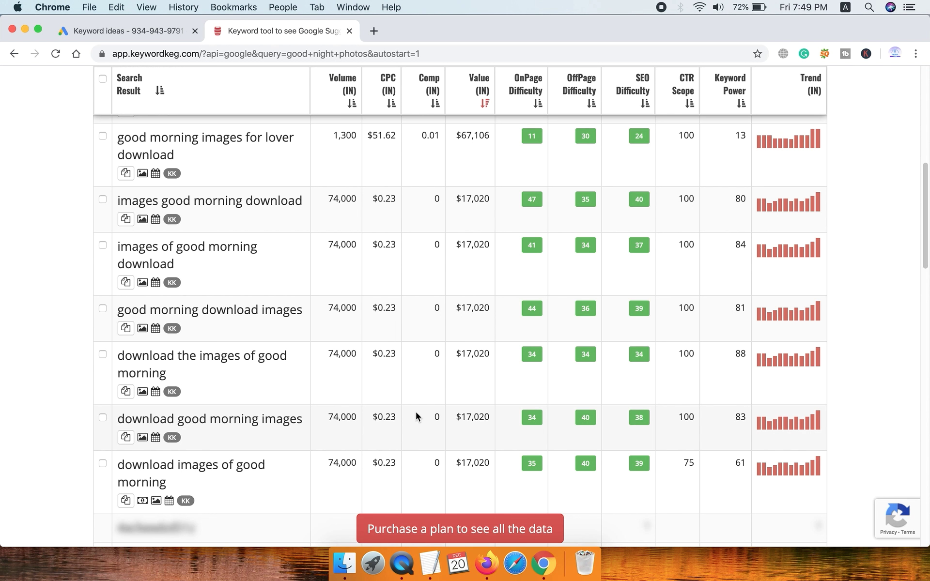
Replace the seed keyword in Keyword Keg with "Paytm business" and submit the search
scroll(415, 411, up, 10)
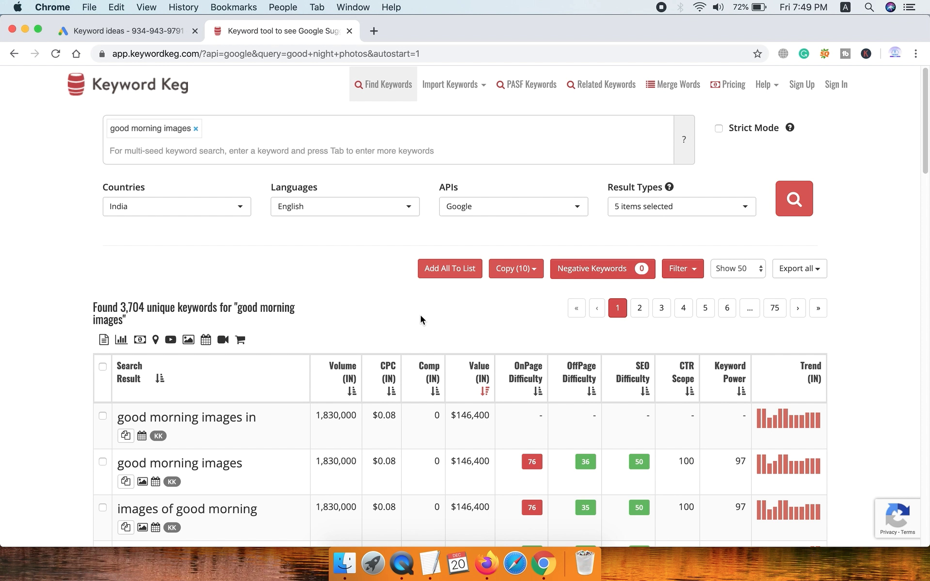
click(196, 129)
click(195, 130)
text(Paytm business)
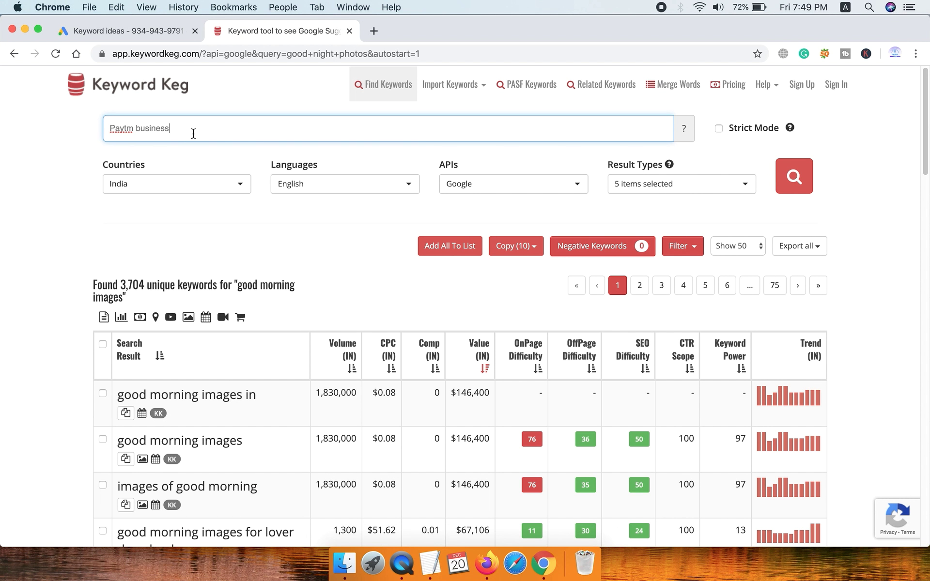
click(794, 182)
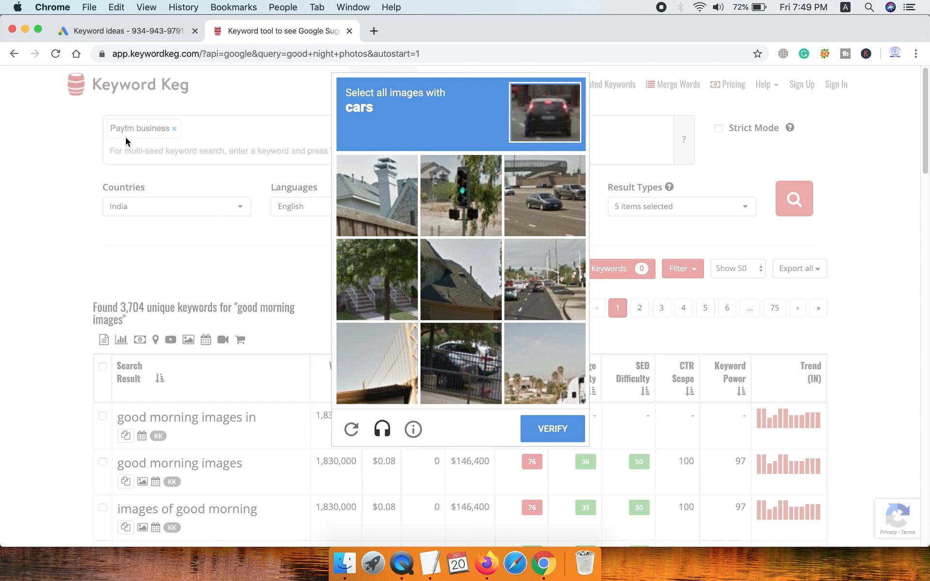
Complete the image challenge by selecting the pictures that contain cars and submitting the selection
click(539, 187)
click(445, 366)
click(545, 301)
click(553, 428)
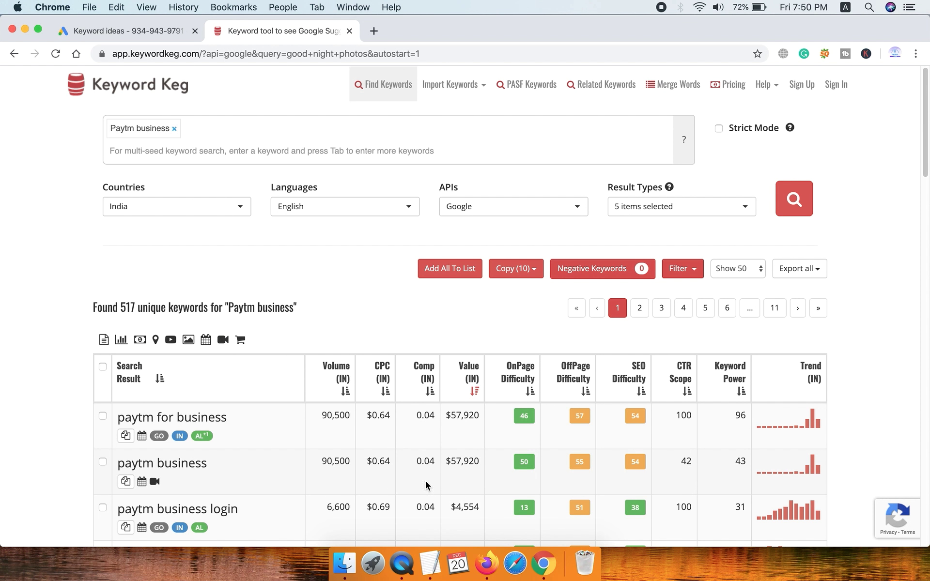
Switch to Keyword Planner, replace the search term with "Paytm business" and get the new keyword ideas
click(109, 32)
click(227, 185)
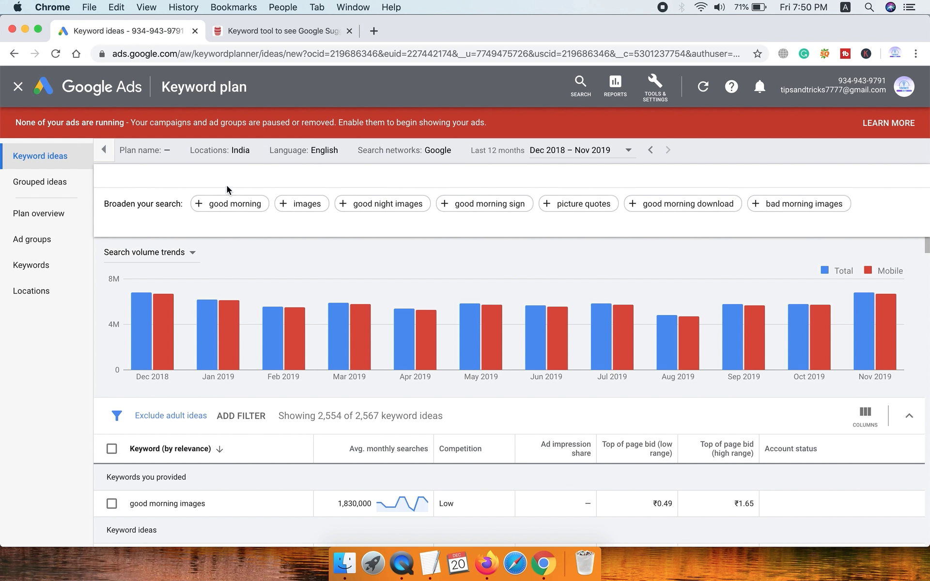
click(253, 250)
text(Paytm business)
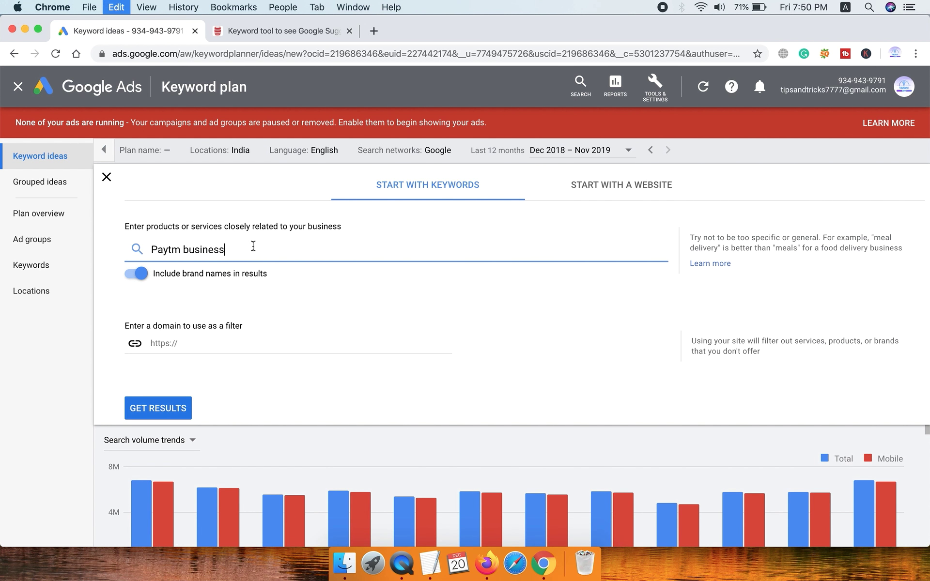
click(145, 408)
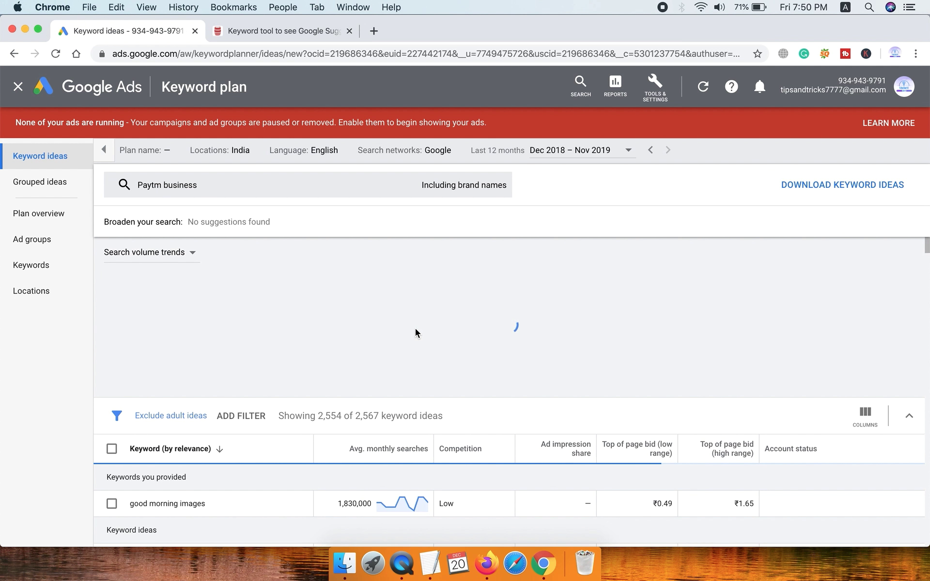
Compare the "Paytm business" volumes with Keyword Keg and examine the monthly searches, competition and page bids of the Keyword Planner ideas
scroll(333, 442, down, 1)
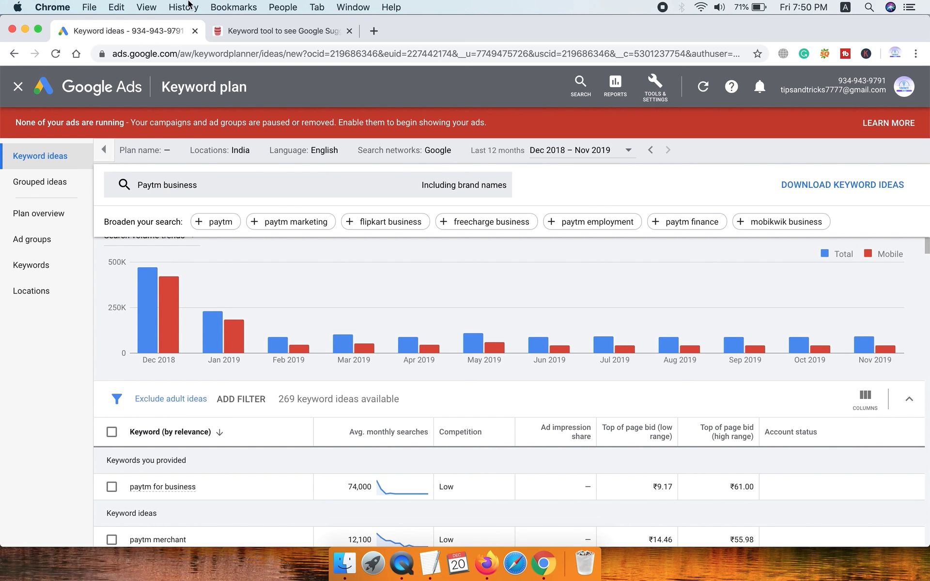
click(262, 31)
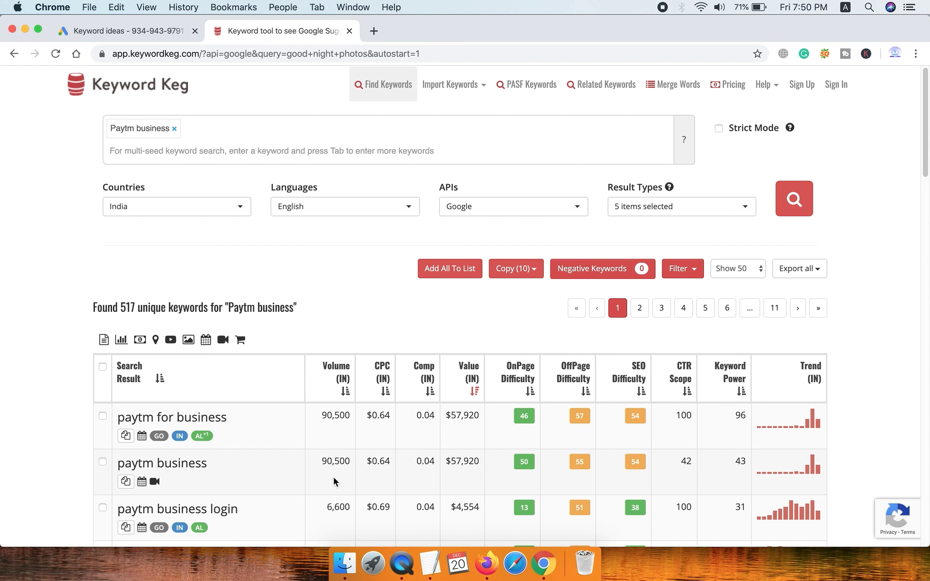
click(119, 32)
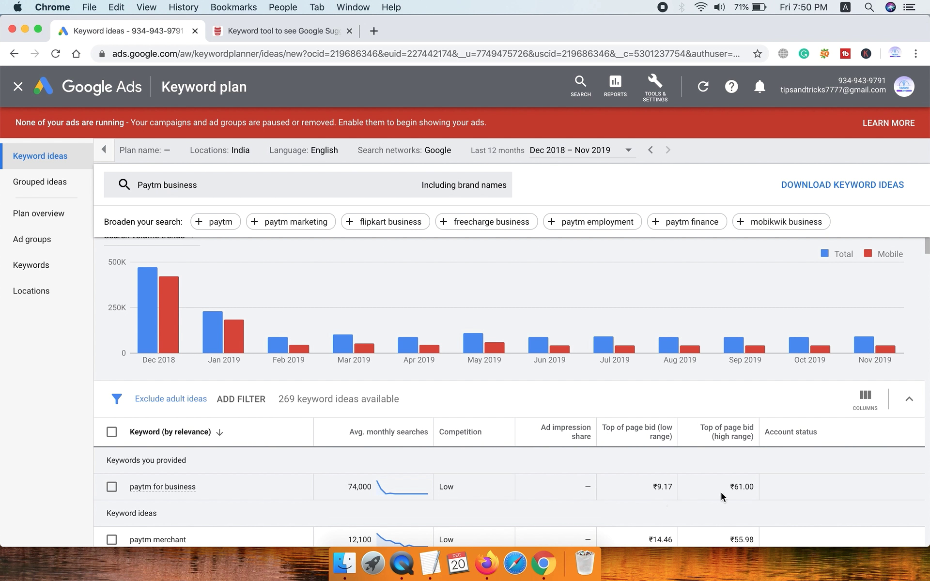
scroll(397, 456, up, 1)
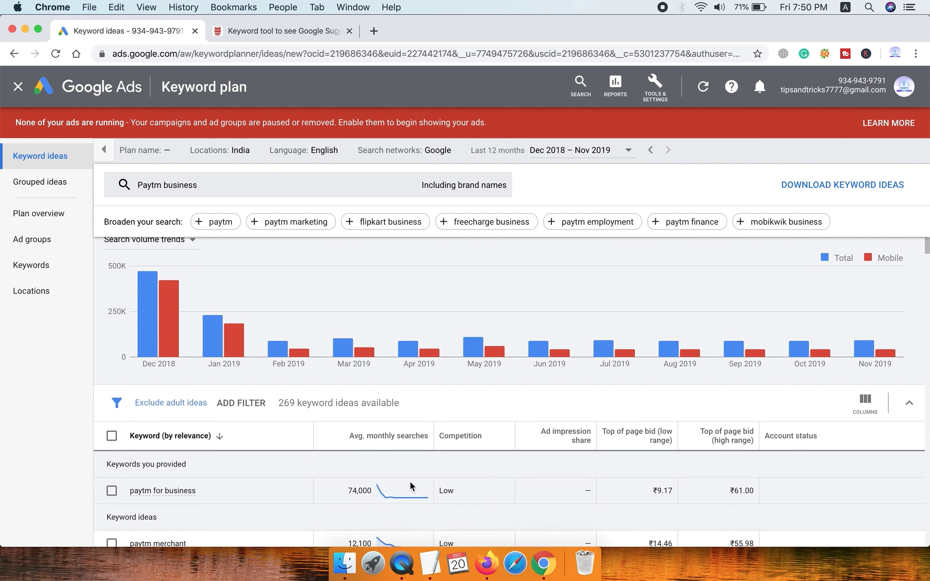
scroll(410, 482, down, 5)
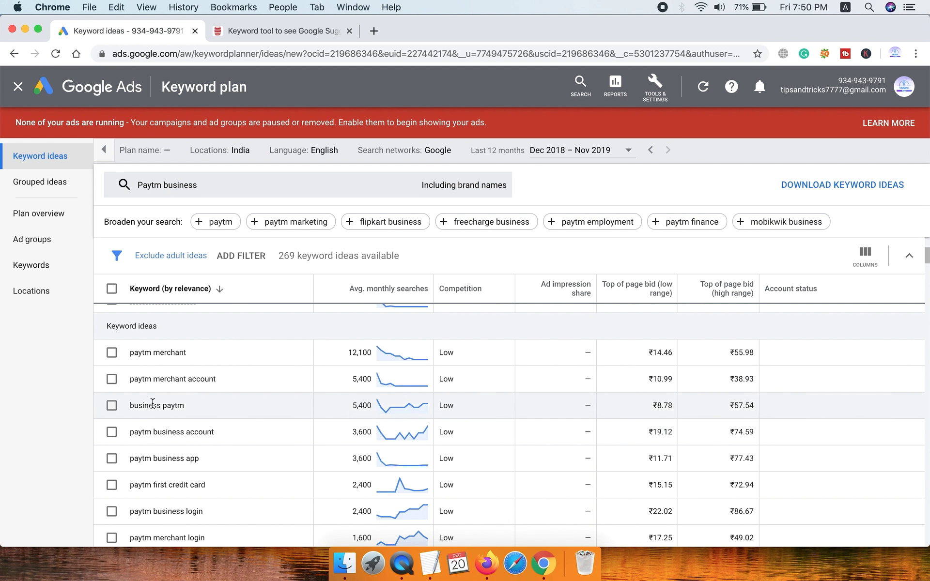
scroll(360, 414, down, 2)
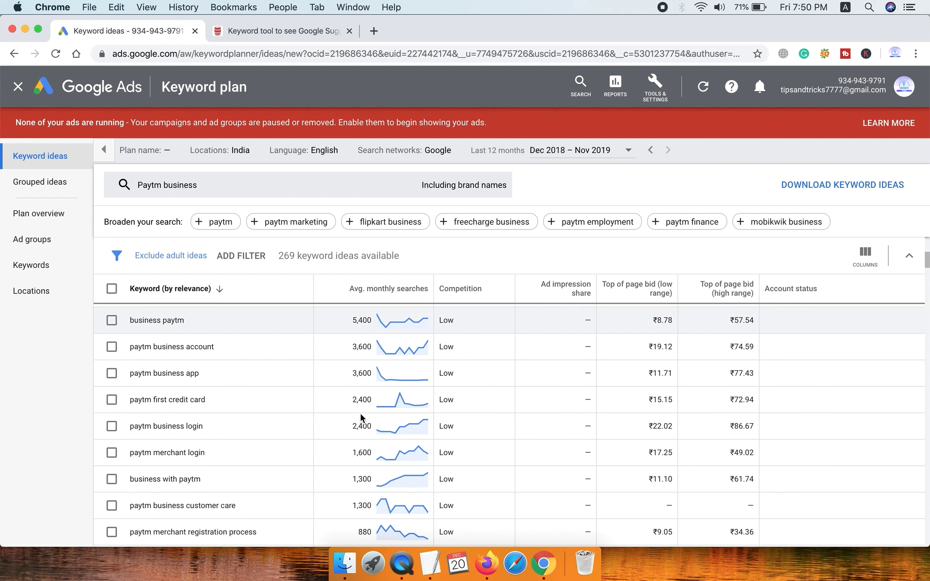
scroll(361, 418, down, 2)
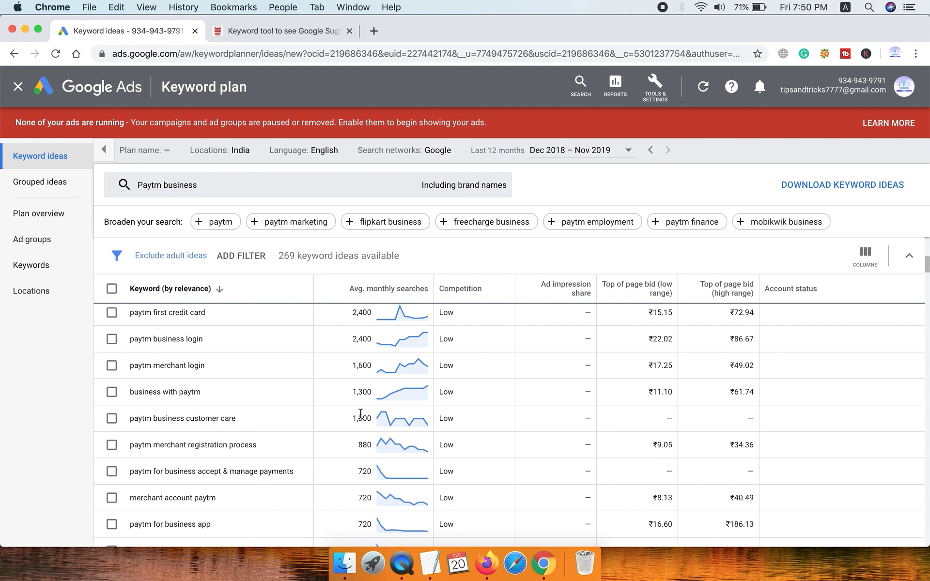
scroll(360, 414, up, 1)
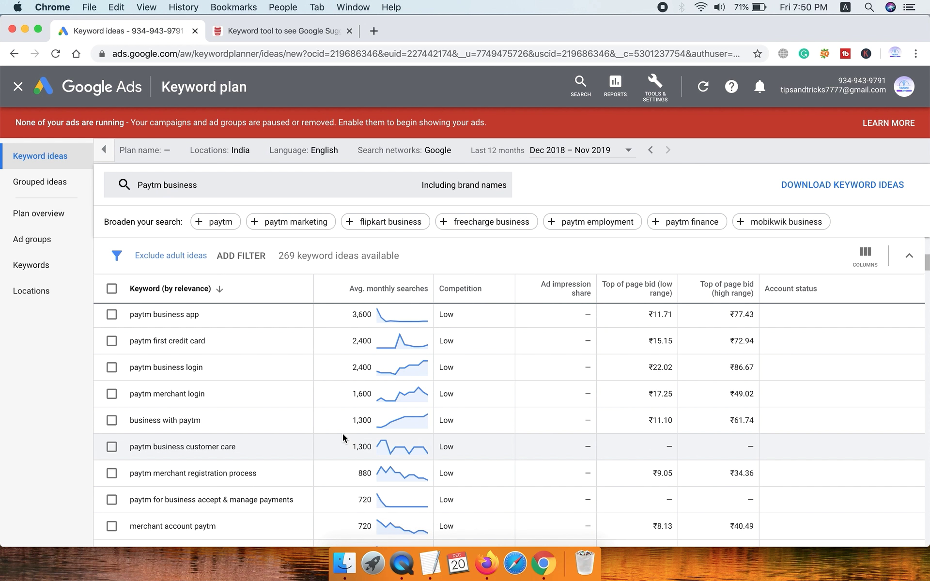
scroll(343, 435, up, 4)
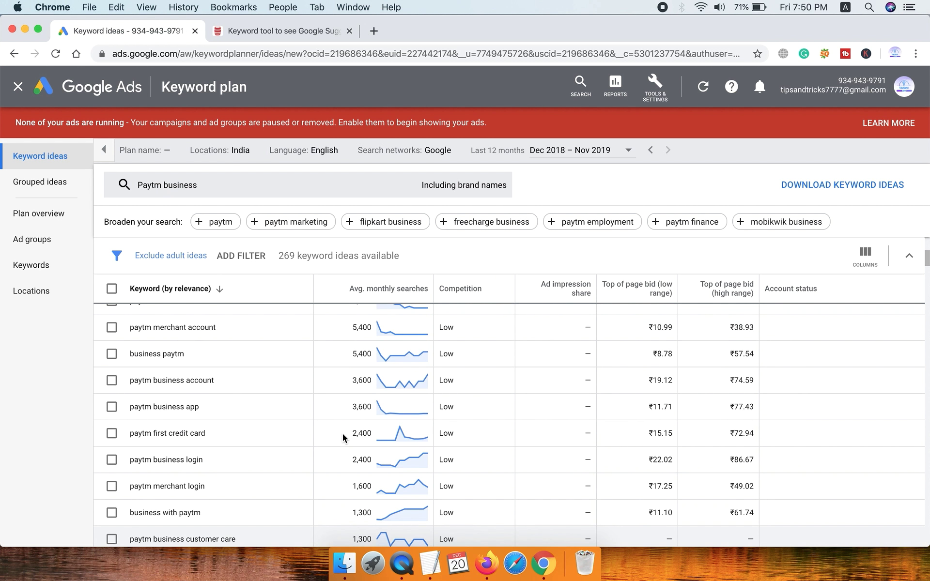
scroll(342, 434, up, 4)
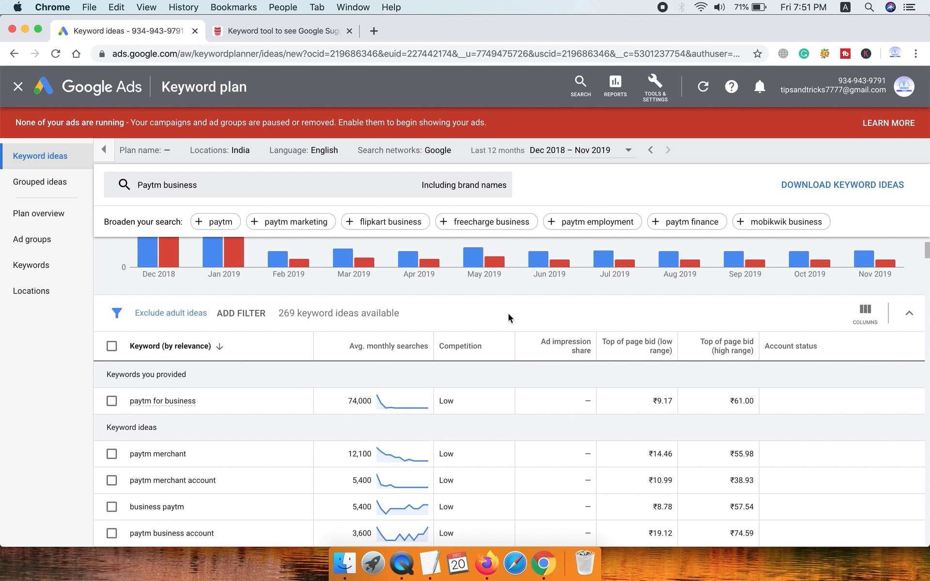
Minimize Chrome, switch to the Techno Vedant YouTube channel in Firefox and search within the channel for "keyword placement"
click(24, 30)
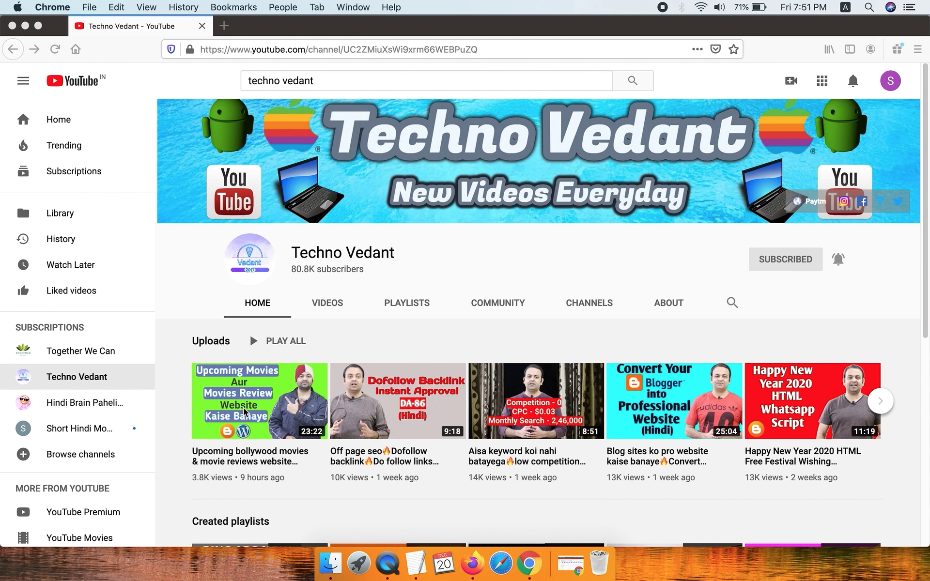
click(386, 341)
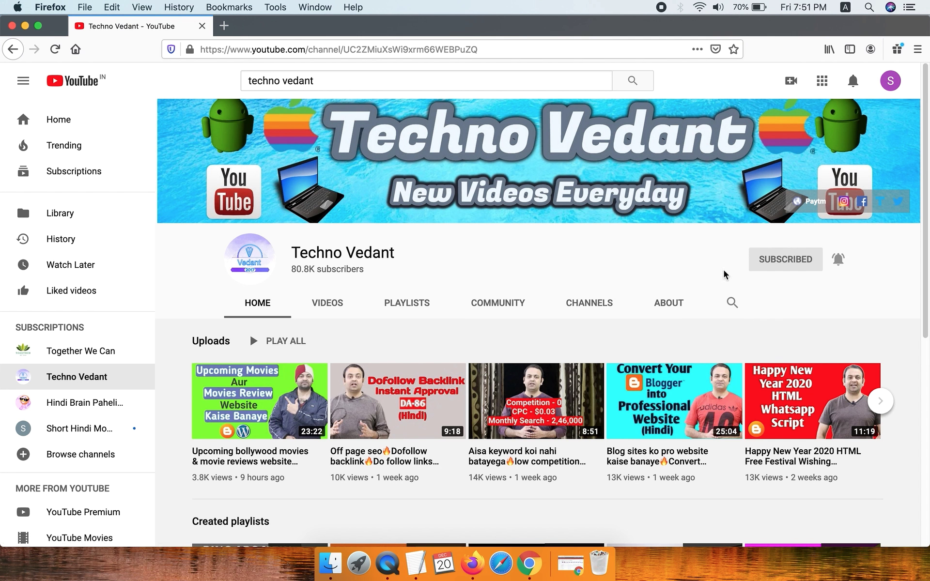
click(735, 305)
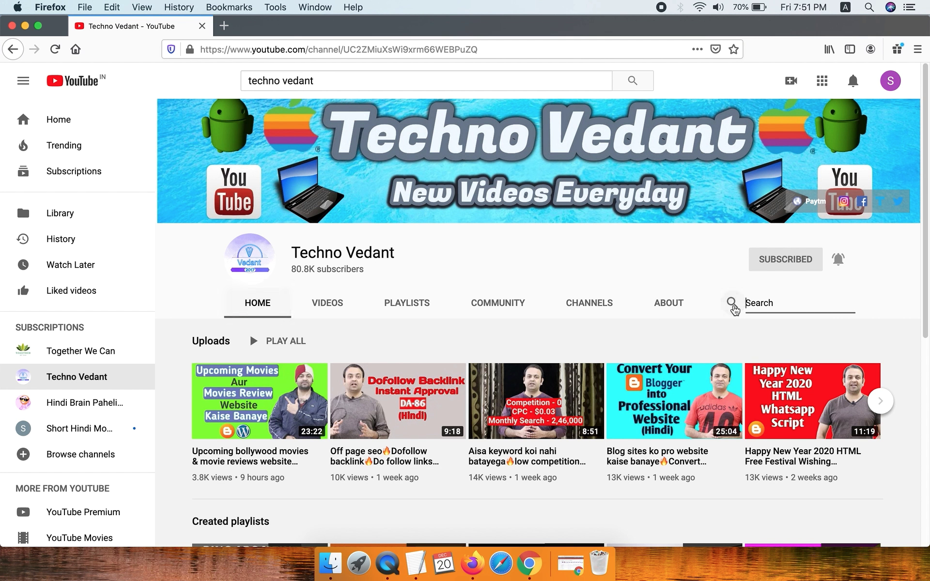
text(keyword placement)
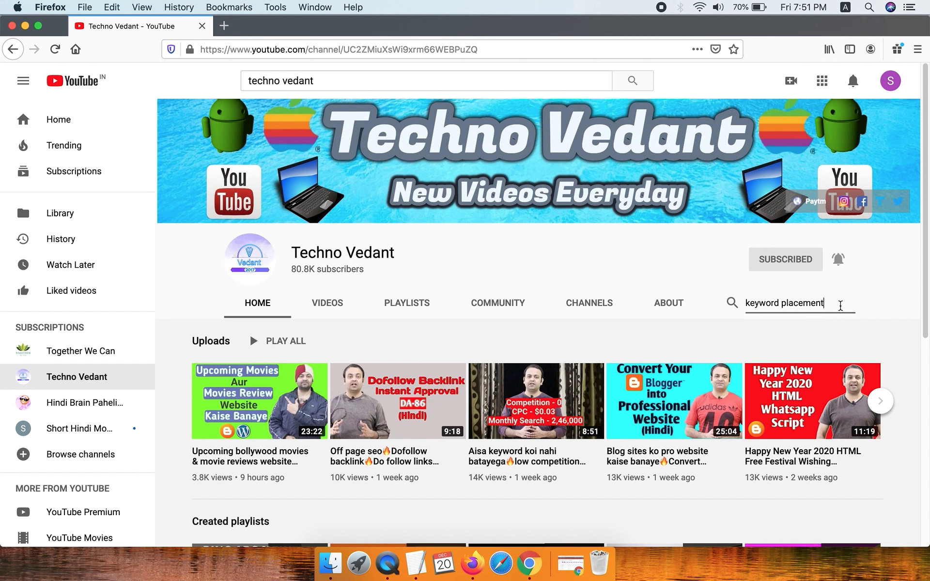
key(Return)
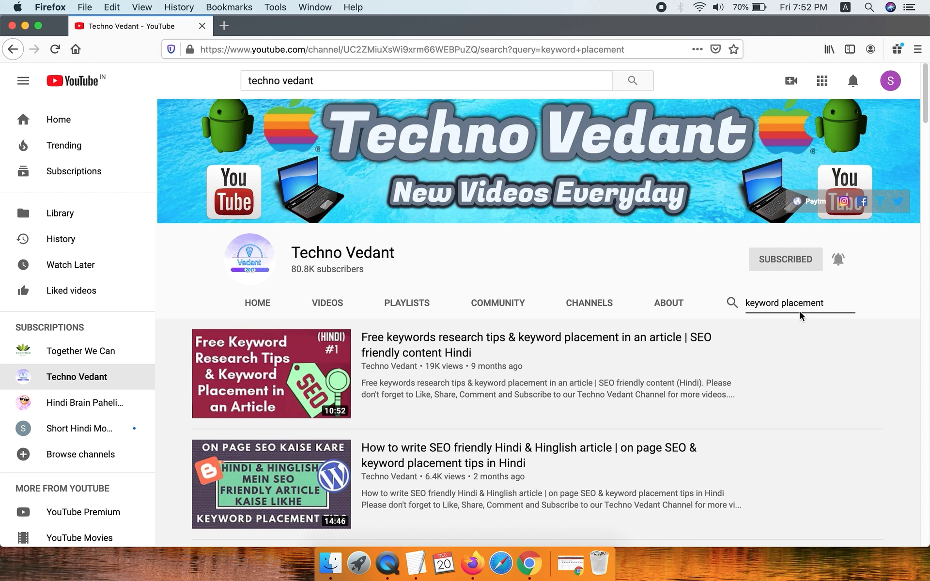
Replace the channel search term with "on page seo" and run the search
drag(827, 302, 703, 302)
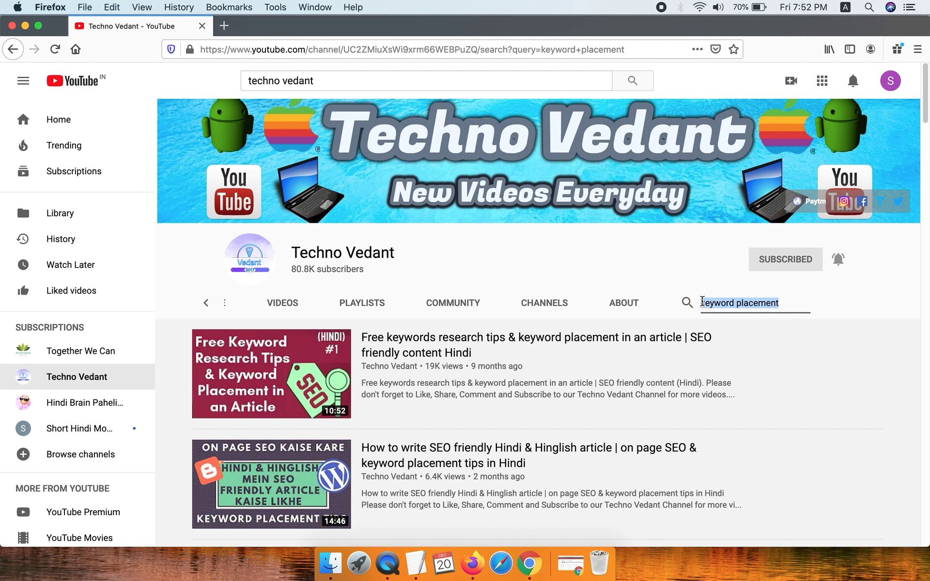
text(on page )
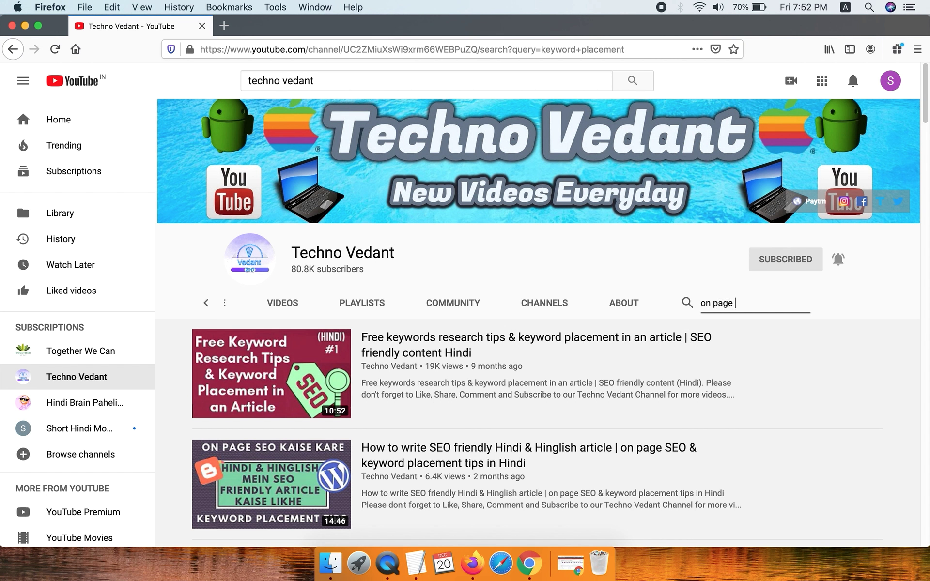
text(seo)
key(Return)
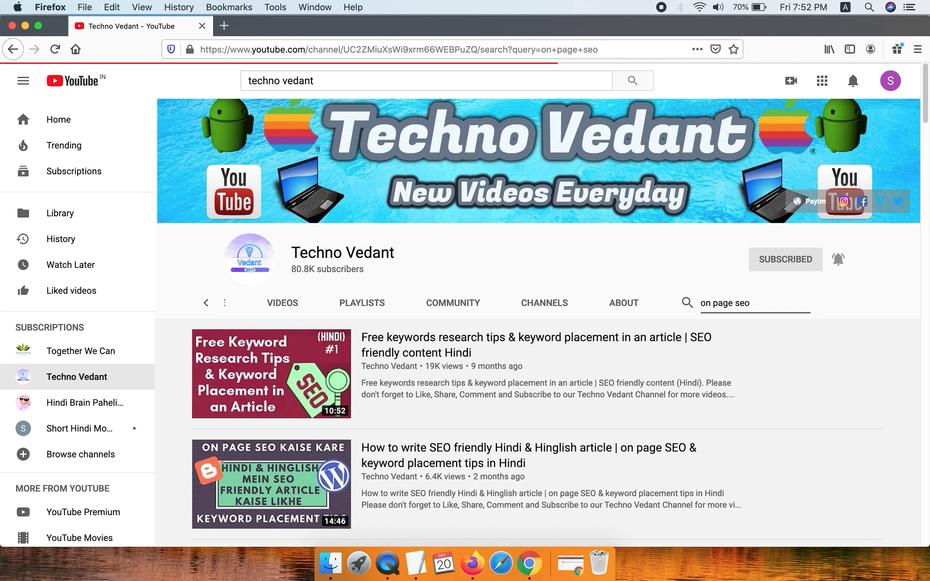